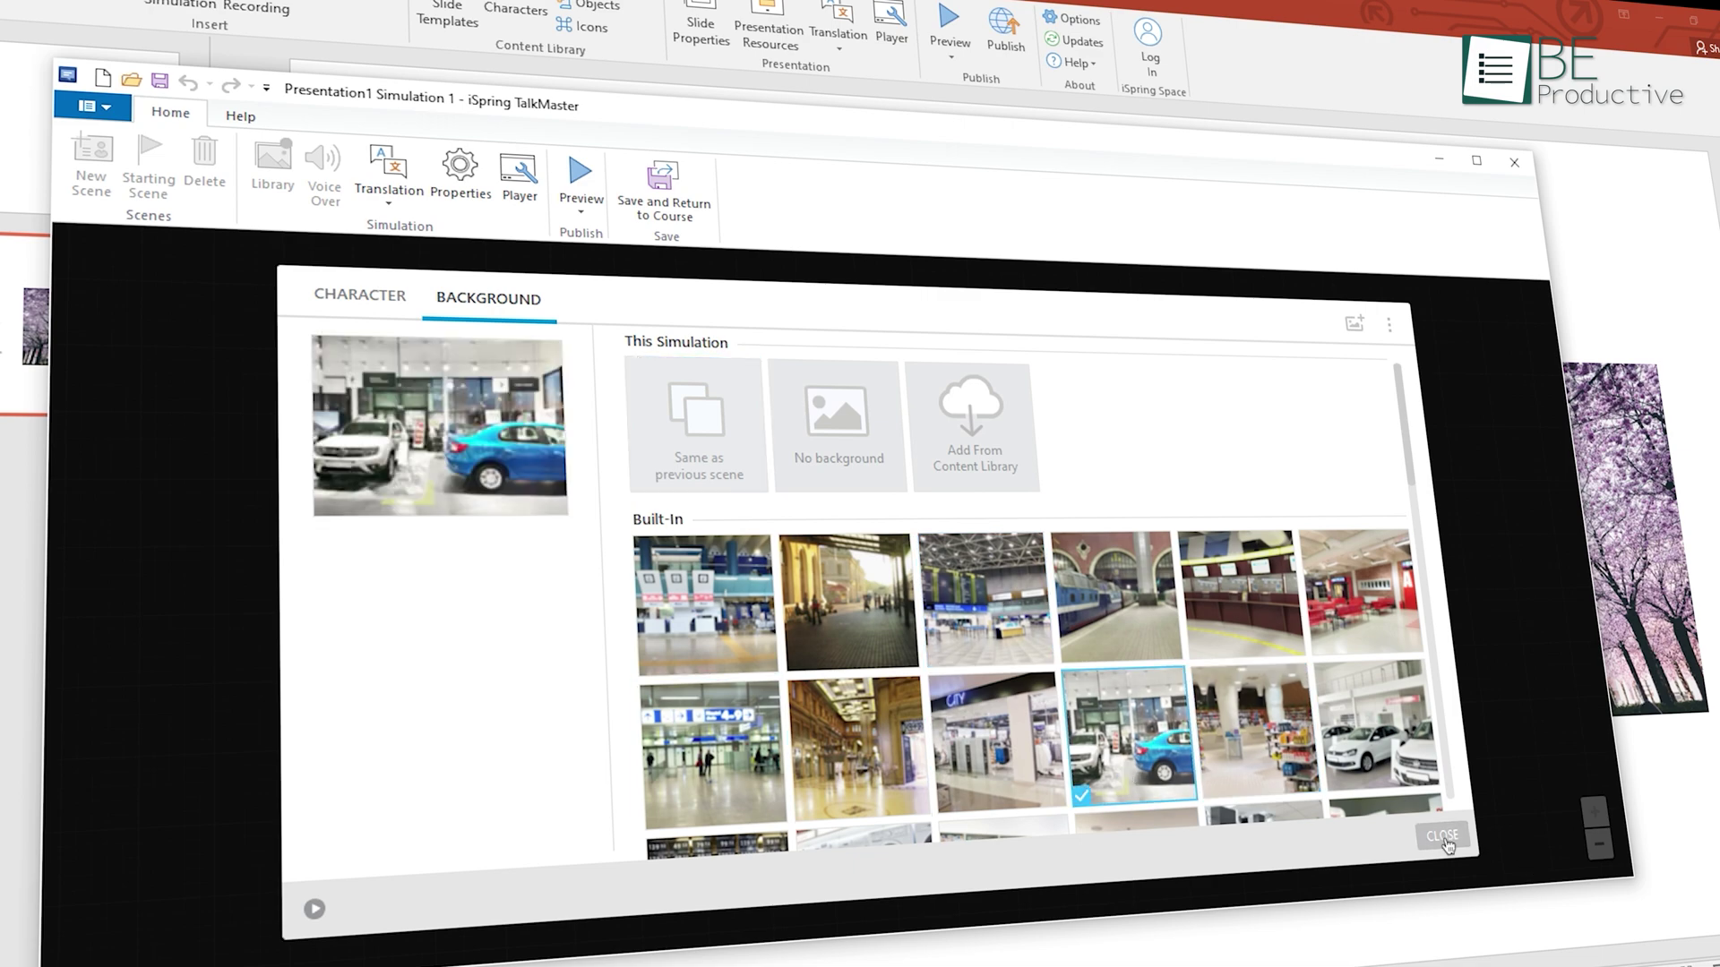
Keep the car-showroom background, add the Neon Objectives template, and begin editing the 60/40 Layout slide.
{"action": "left_click", "coordinate": [1443, 837]}
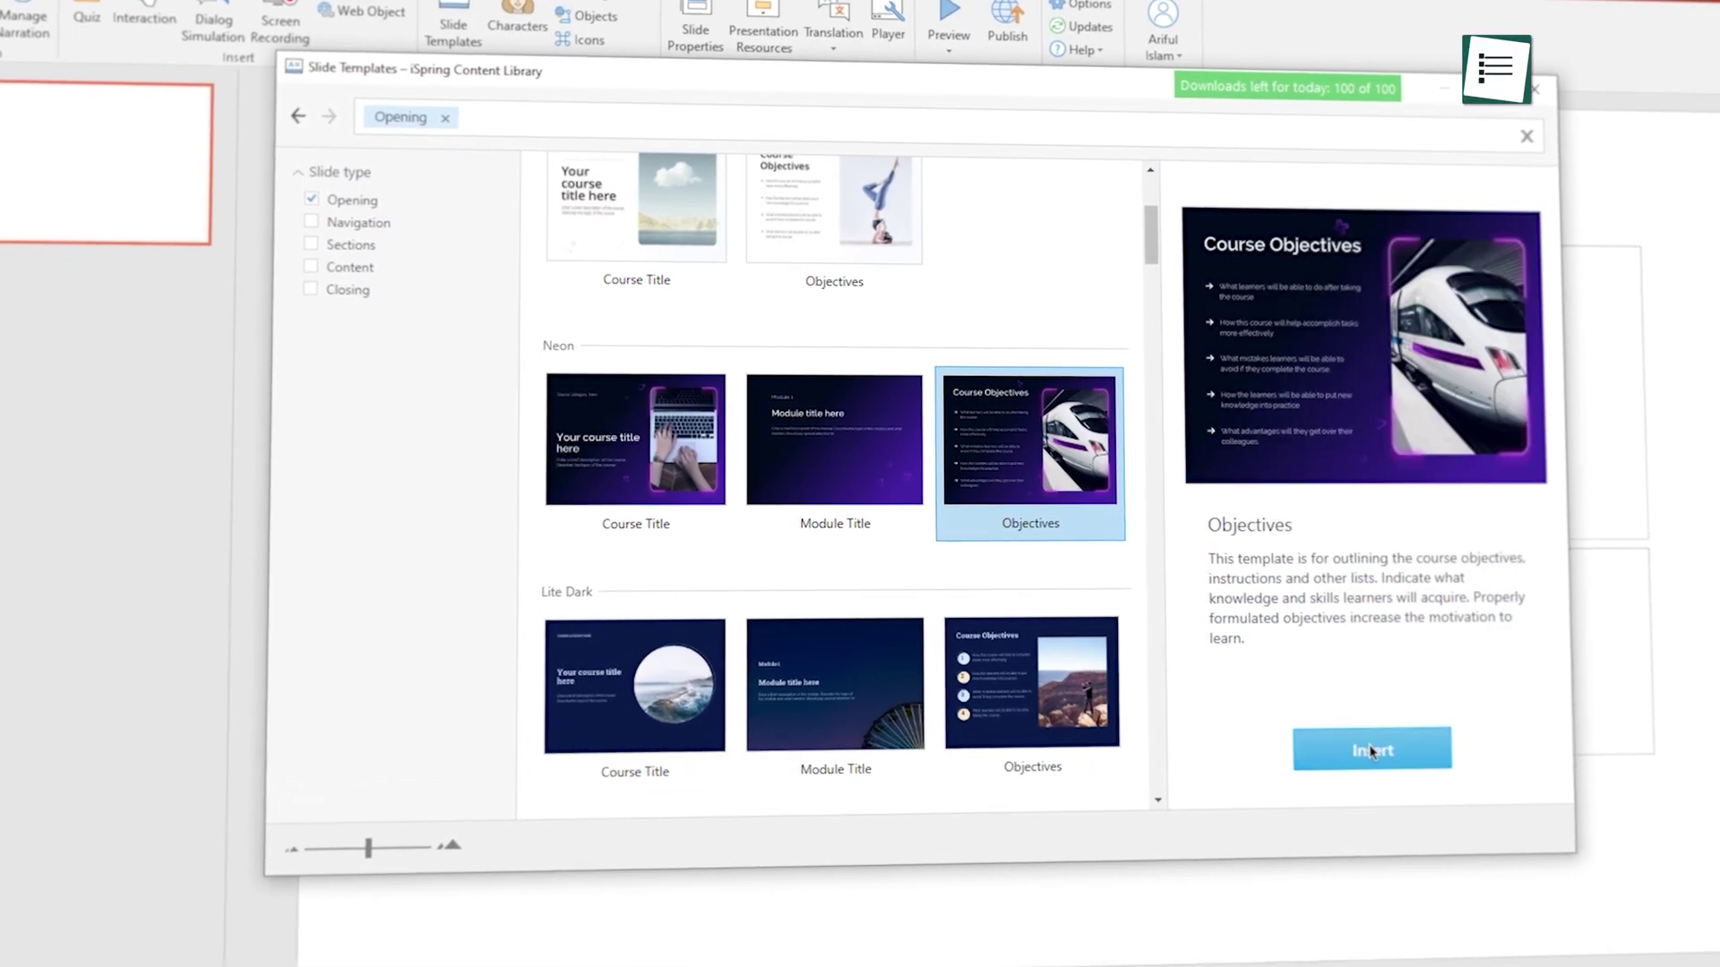
{"action": "left_click", "coordinate": [1360, 747]}
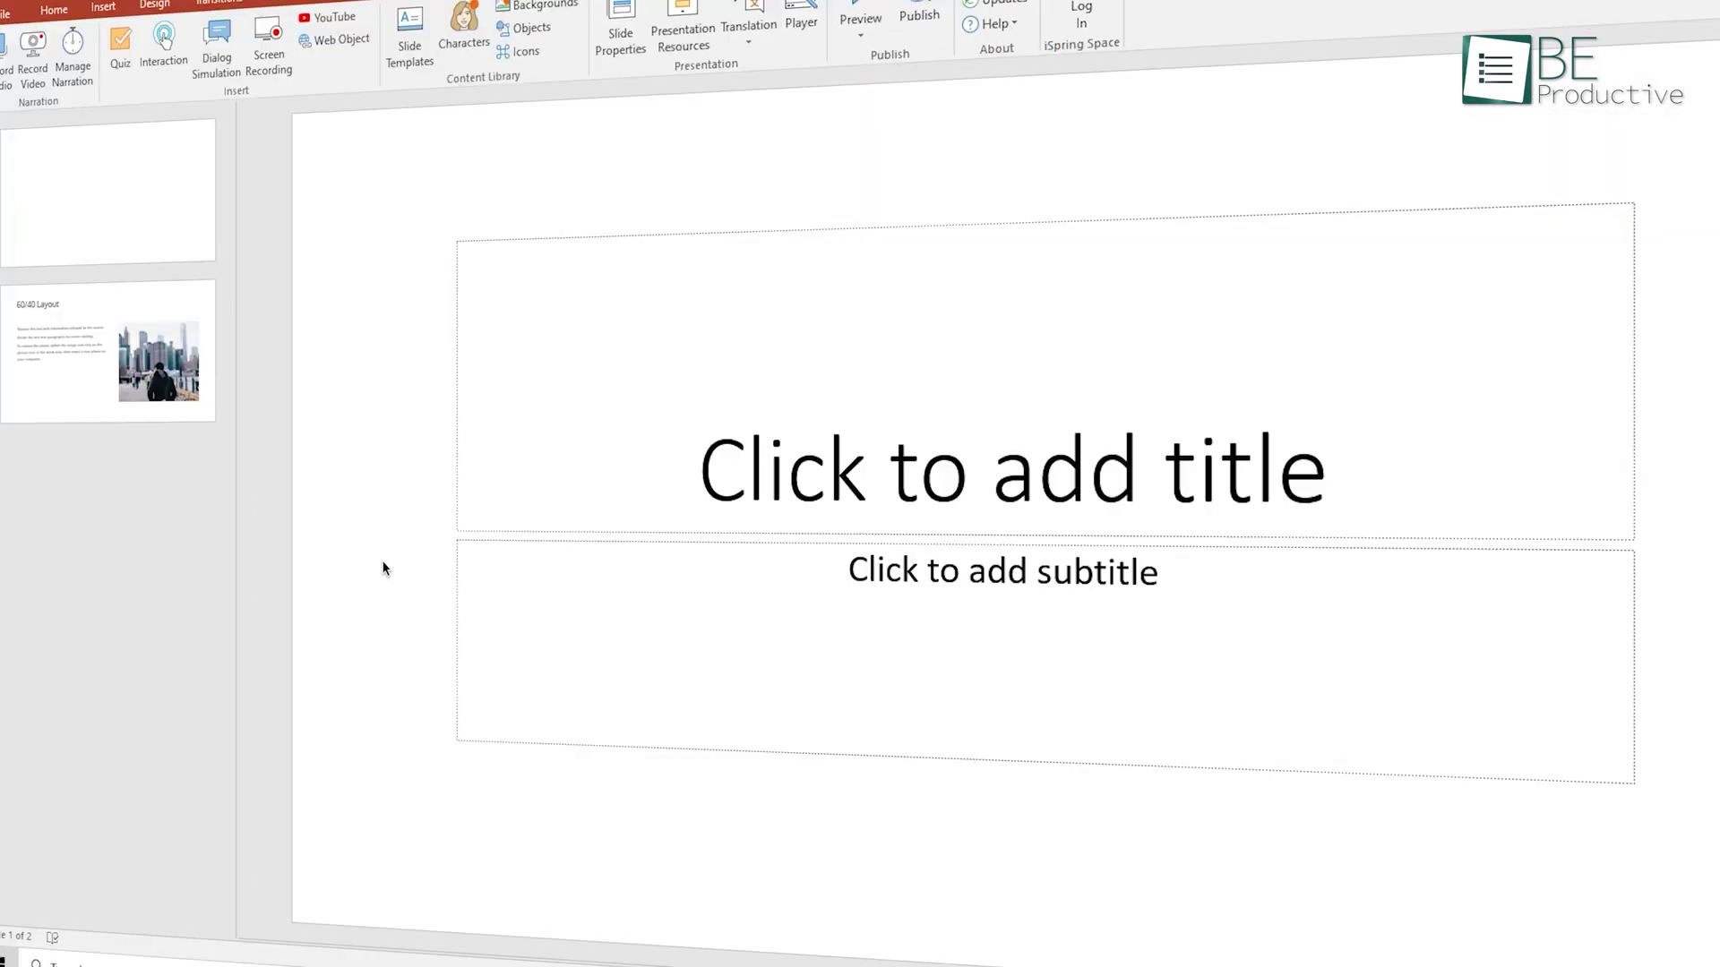
{"action": "key", "text": "Page_Down"}
{"action": "left_click", "coordinate": [473, 233]}
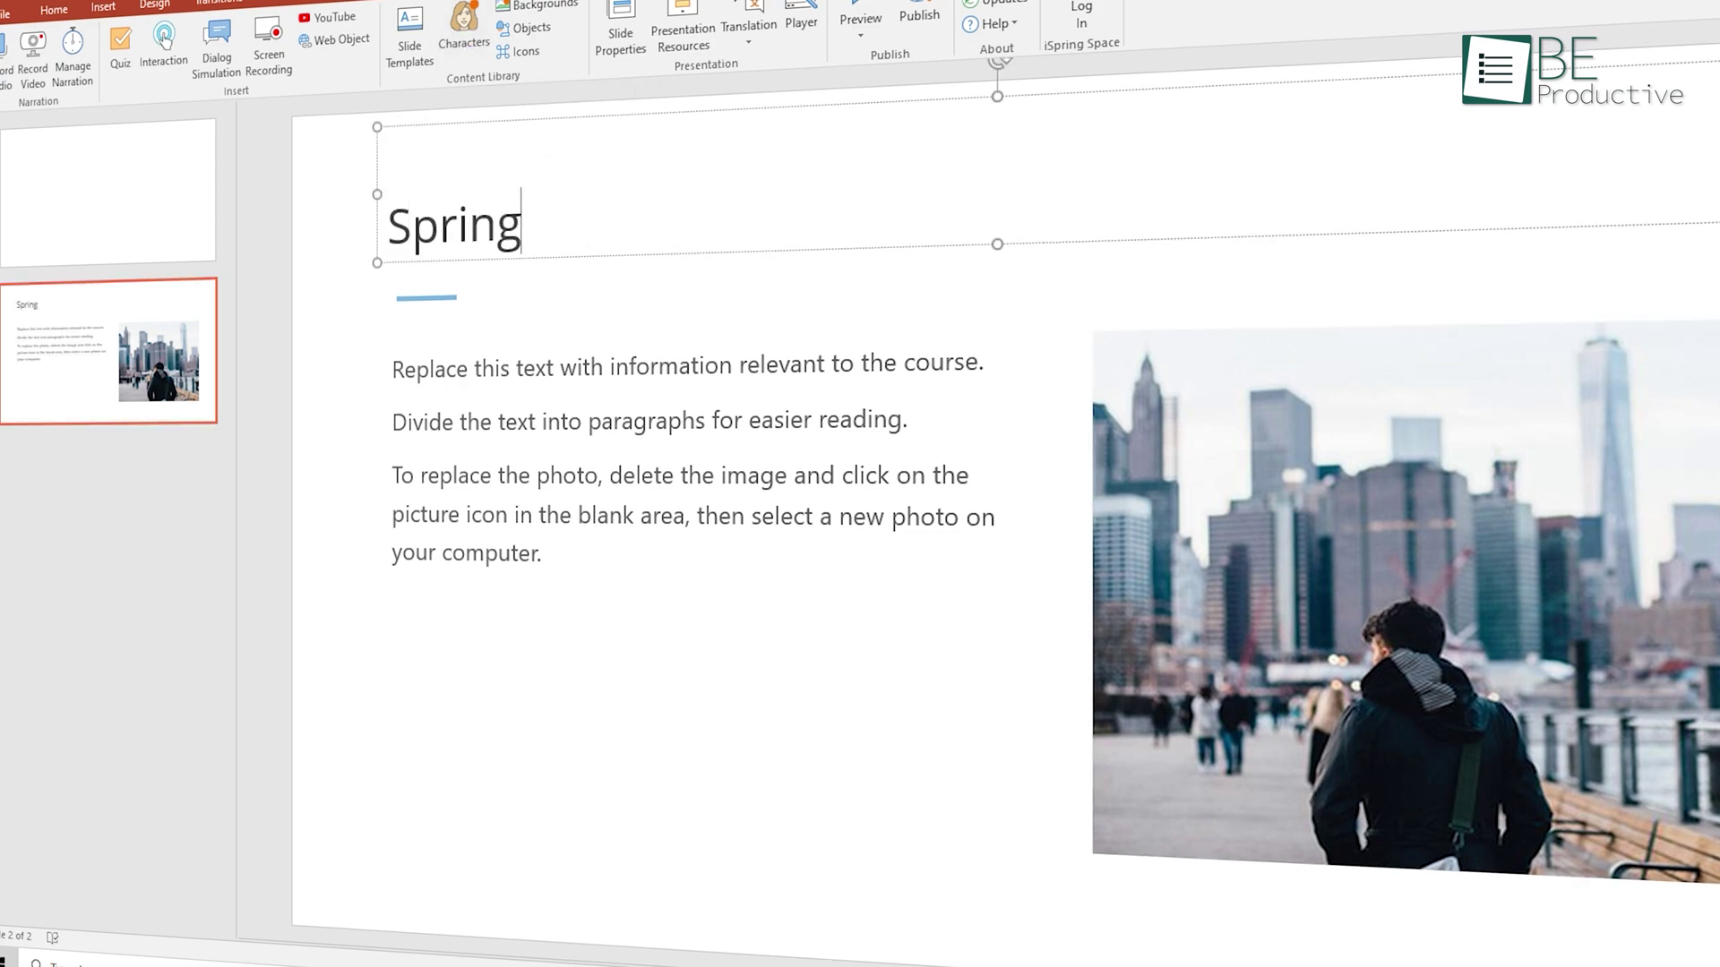
{"action": "right_click", "coordinate": [1290, 523]}
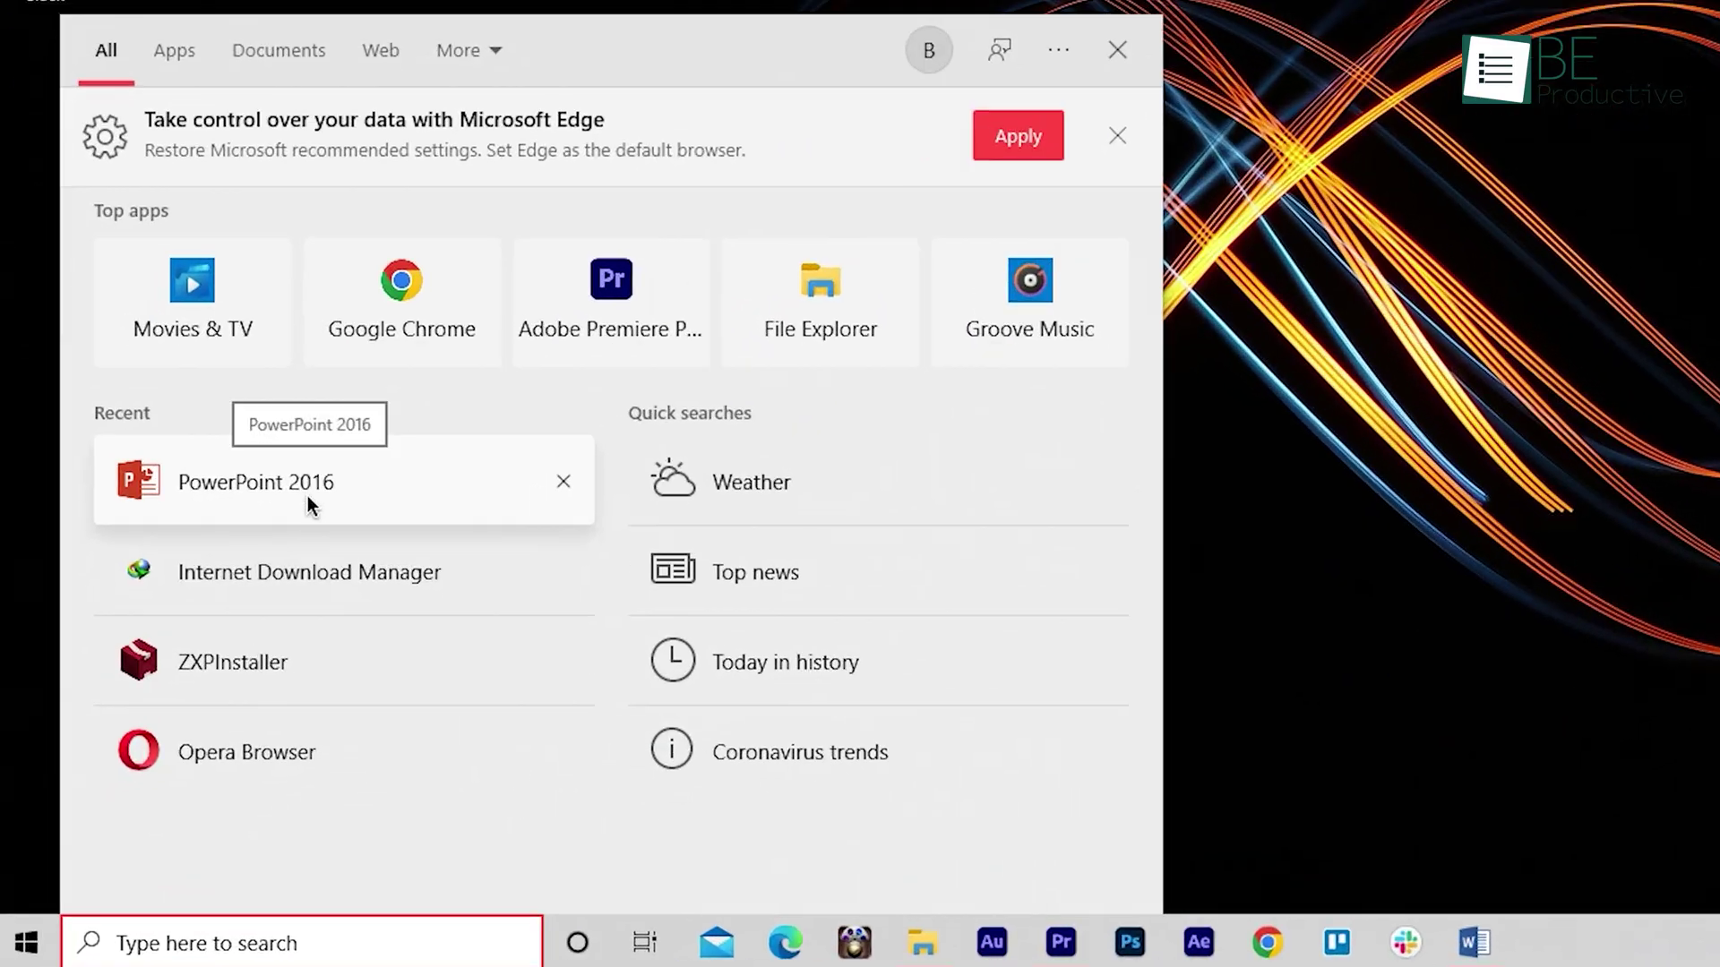
Launch PowerPoint 2016 from the recent apps list.
{"action": "left_click", "coordinate": [308, 496]}
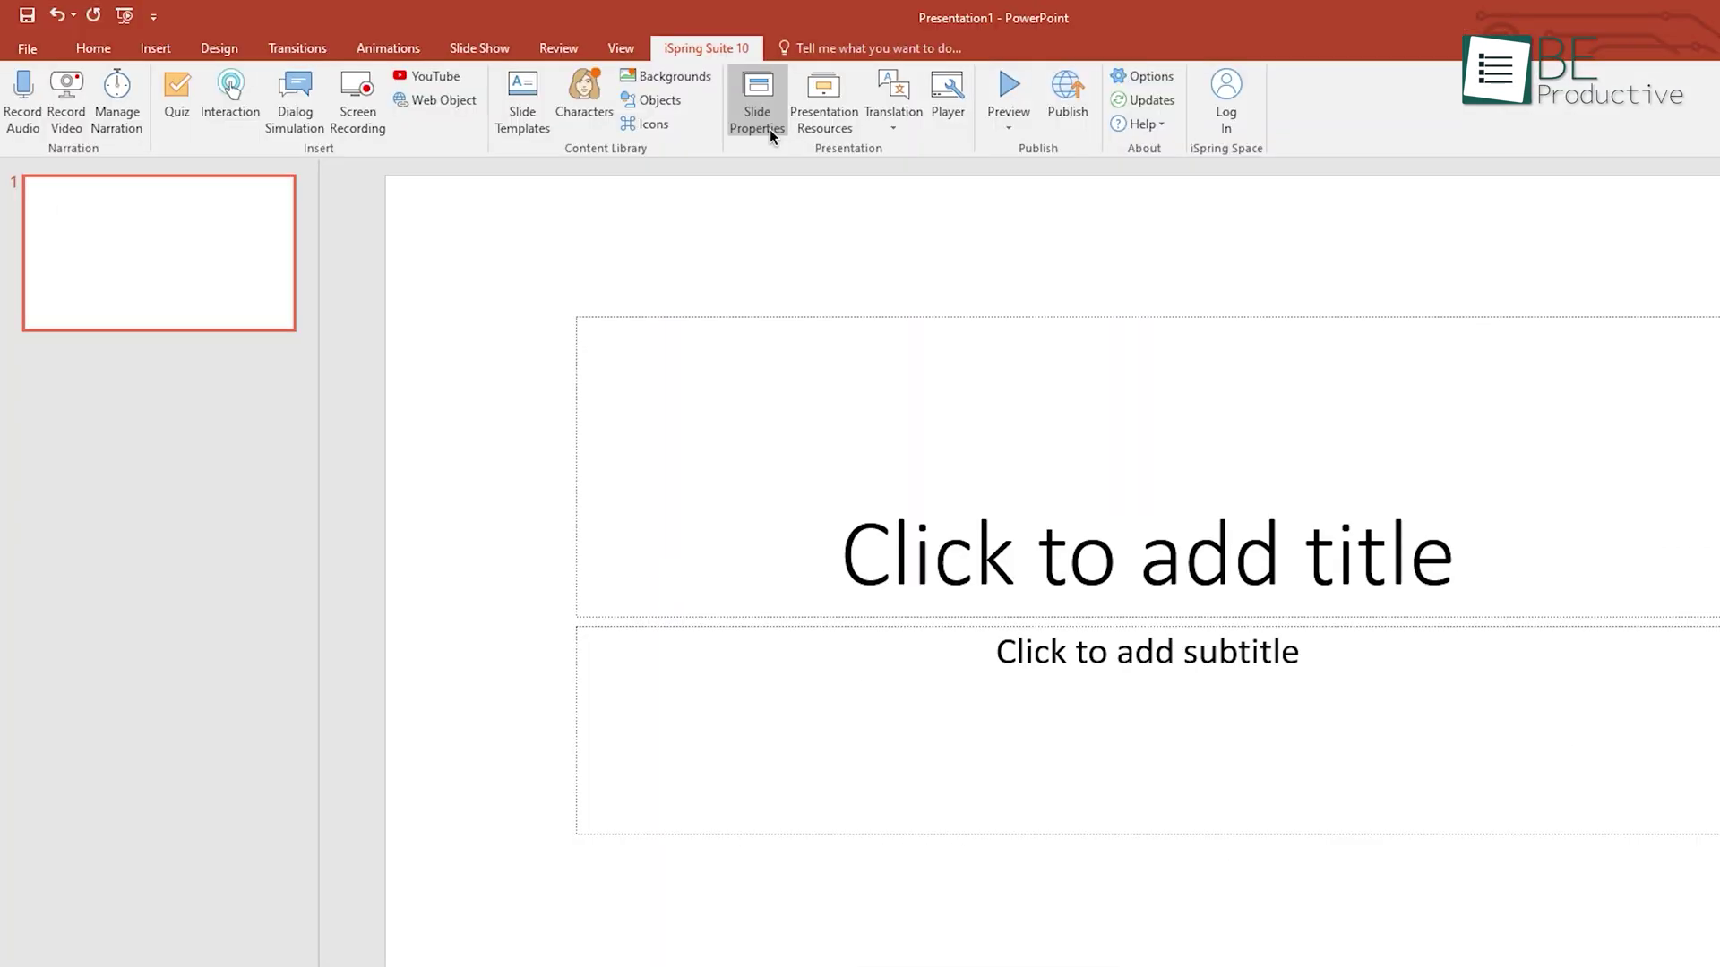
View the blank slide's iSpring Slide Properties, then close them.
{"action": "left_click", "coordinate": [1267, 309]}
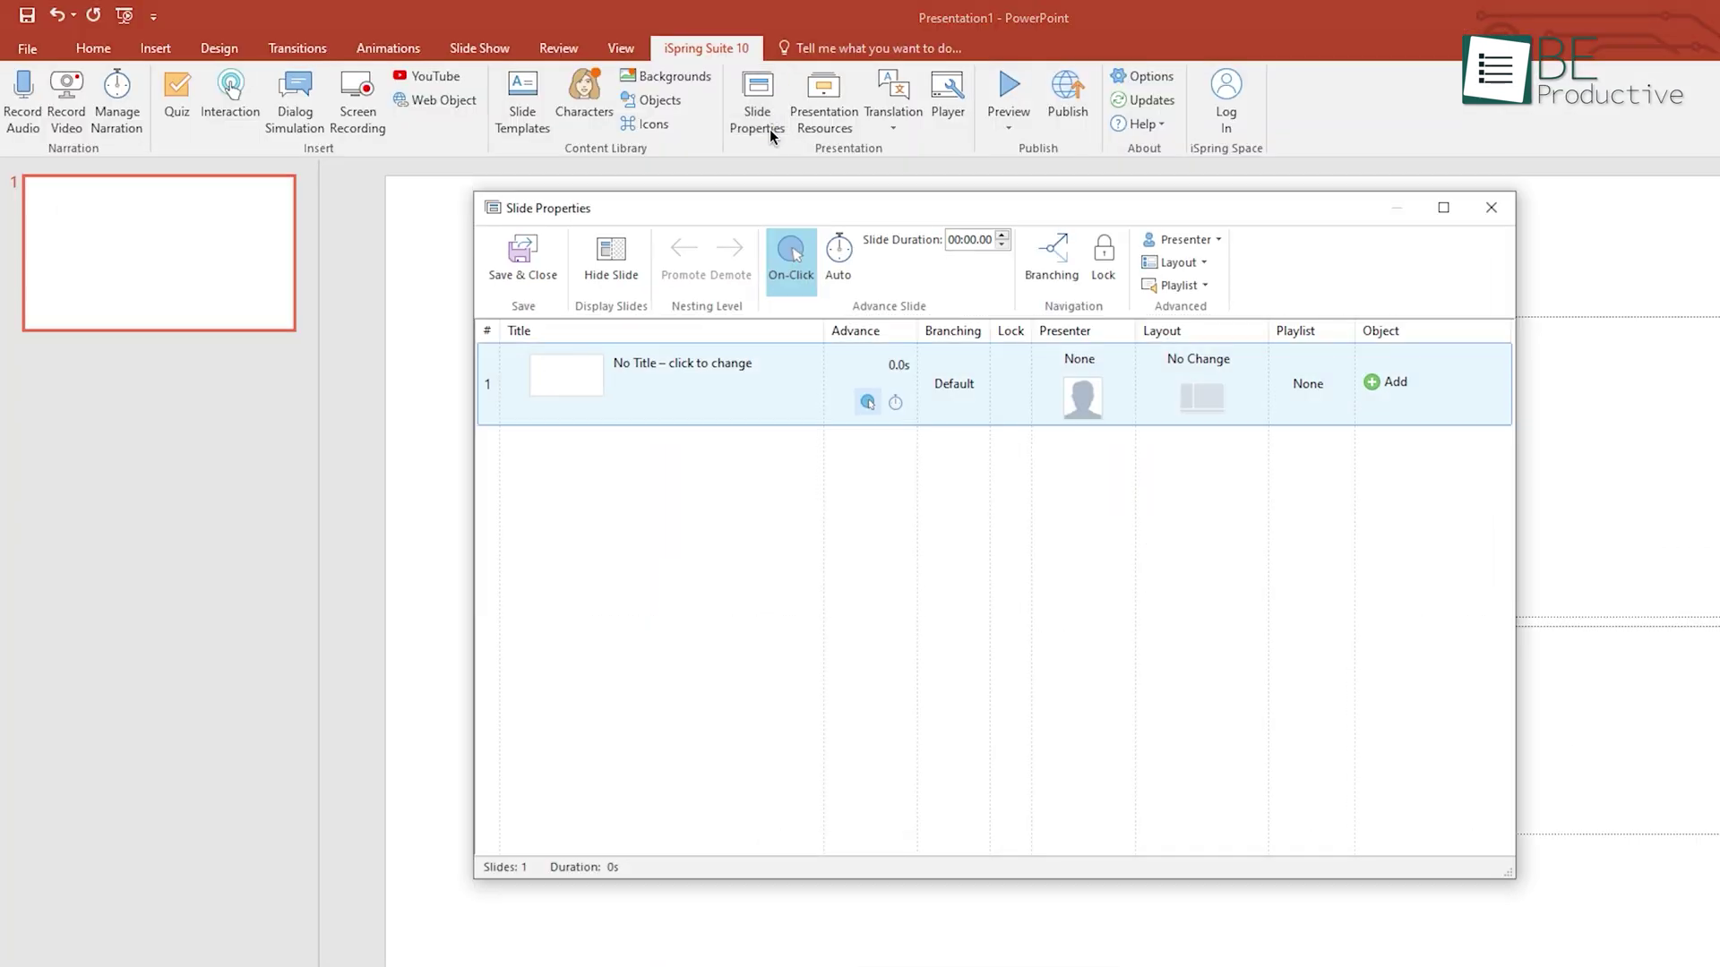
{"action": "left_click", "coordinate": [1489, 208]}
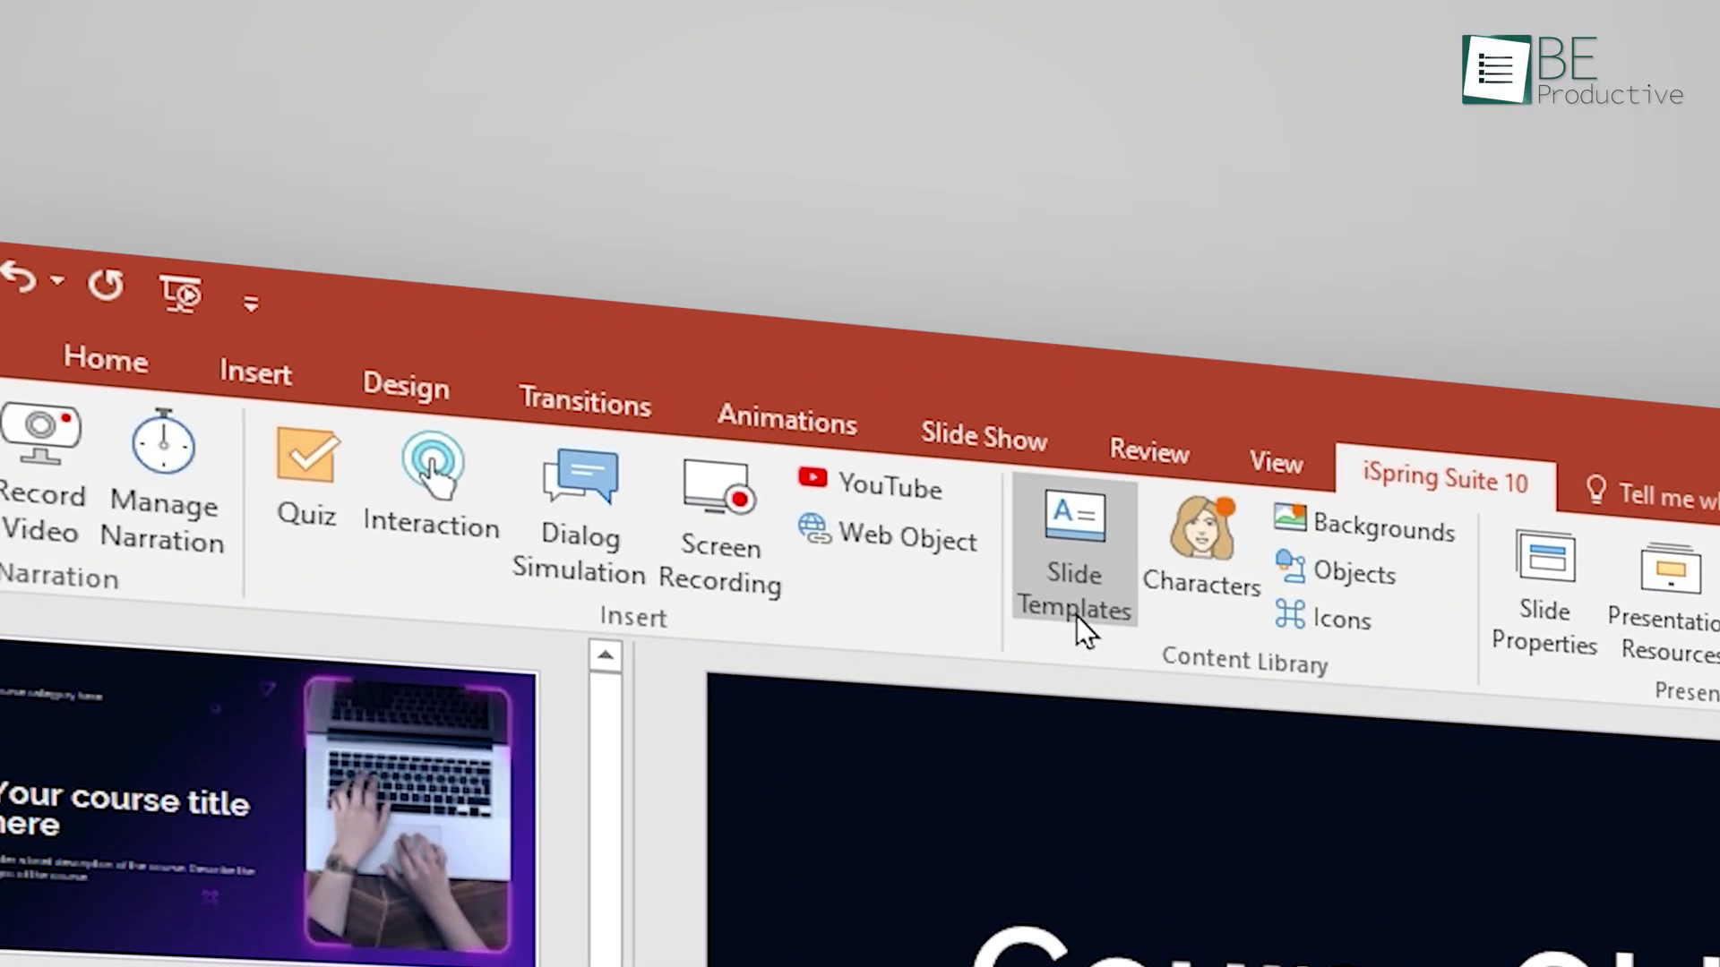
Browse through the library of slide templates.
{"action": "left_click", "coordinate": [1002, 551]}
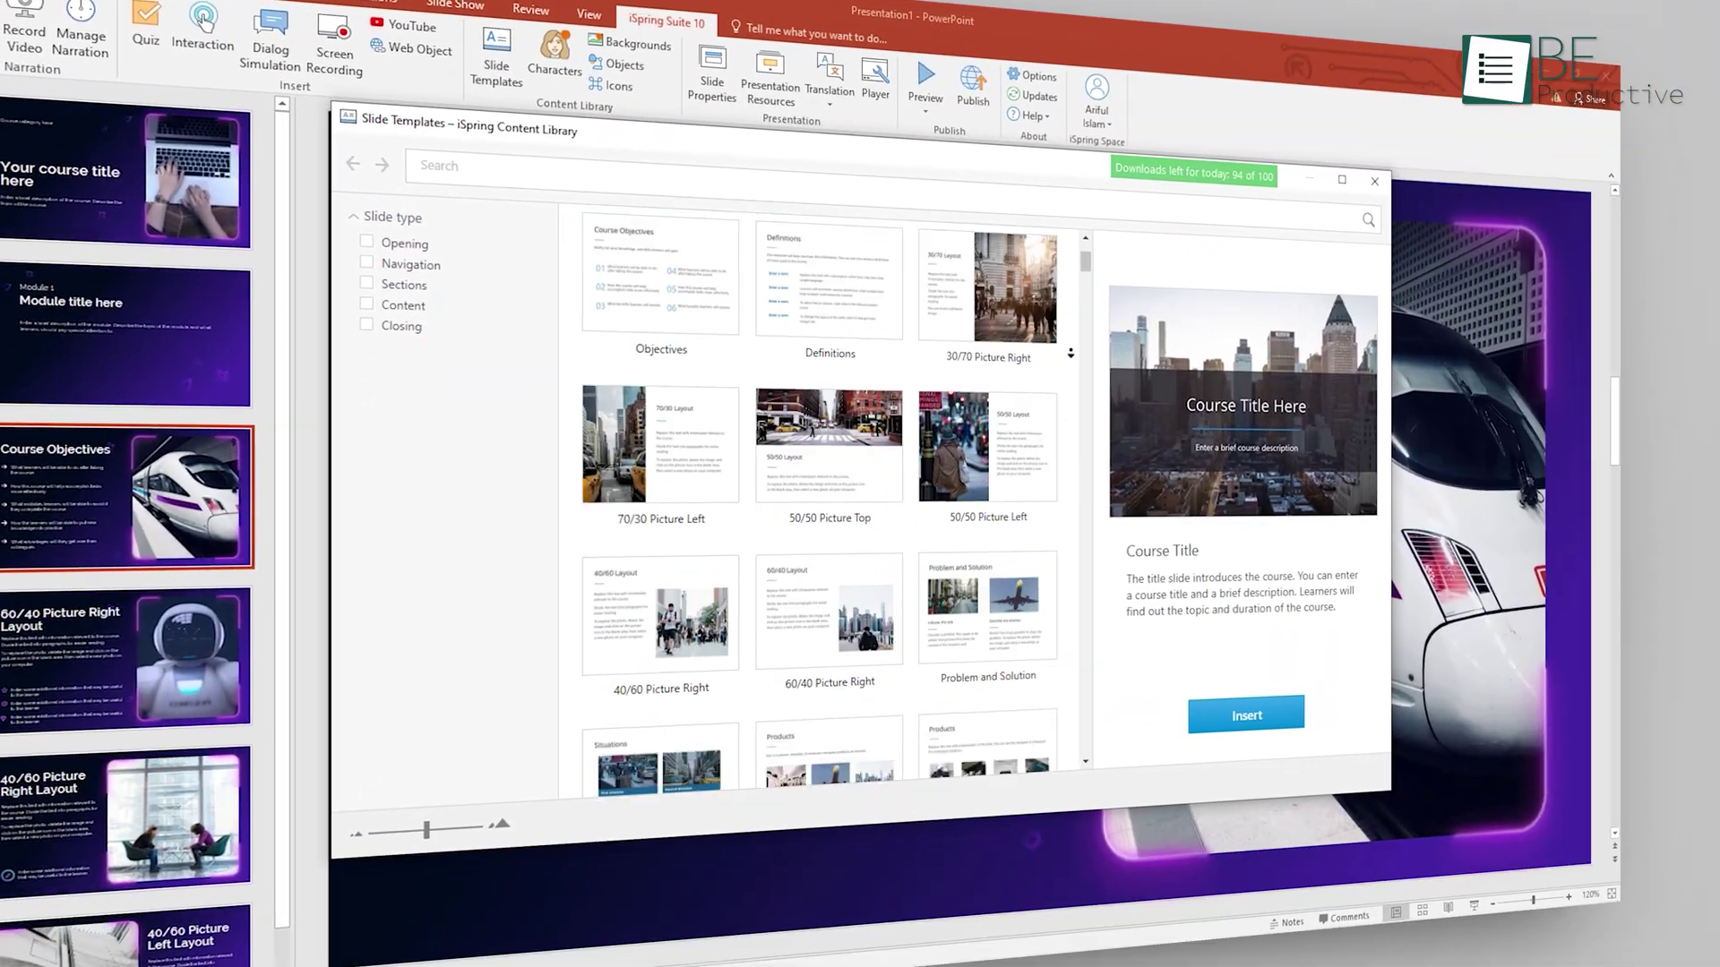
{"action": "scroll", "coordinate": [828, 501], "scroll_direction": "down", "scroll_amount": 15}
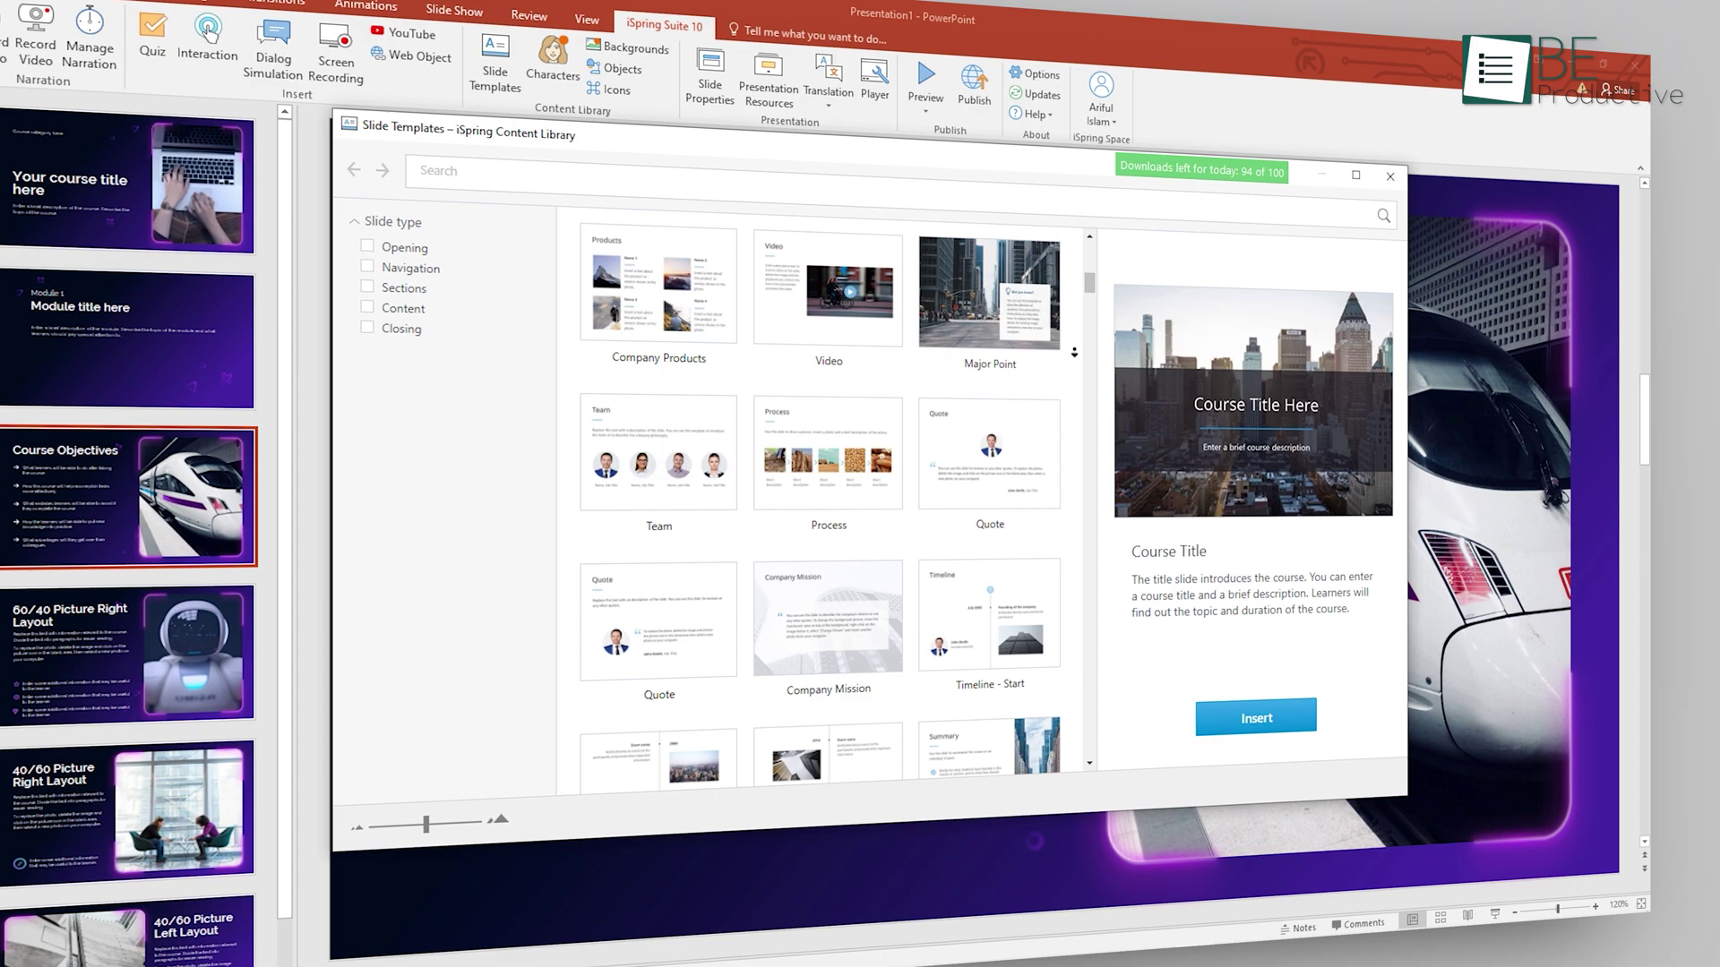
{"action": "scroll", "coordinate": [828, 501], "scroll_direction": "down", "scroll_amount": 20}
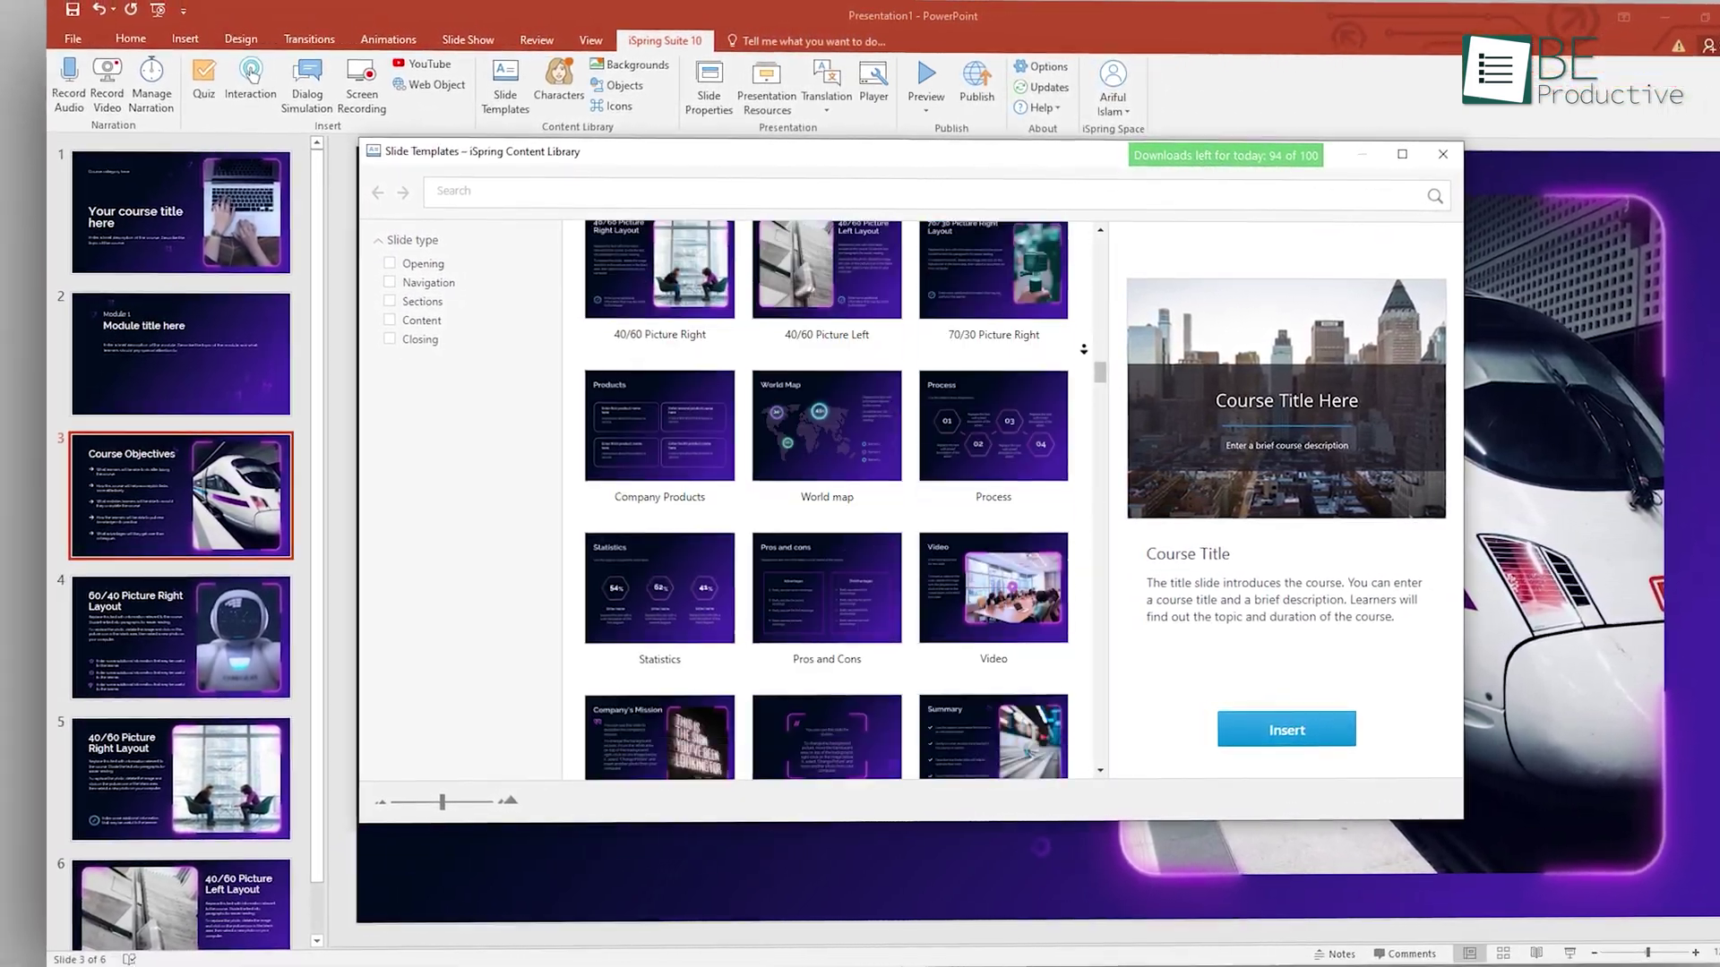
{"action": "scroll", "coordinate": [1084, 347], "scroll_direction": "down", "scroll_amount": 10}
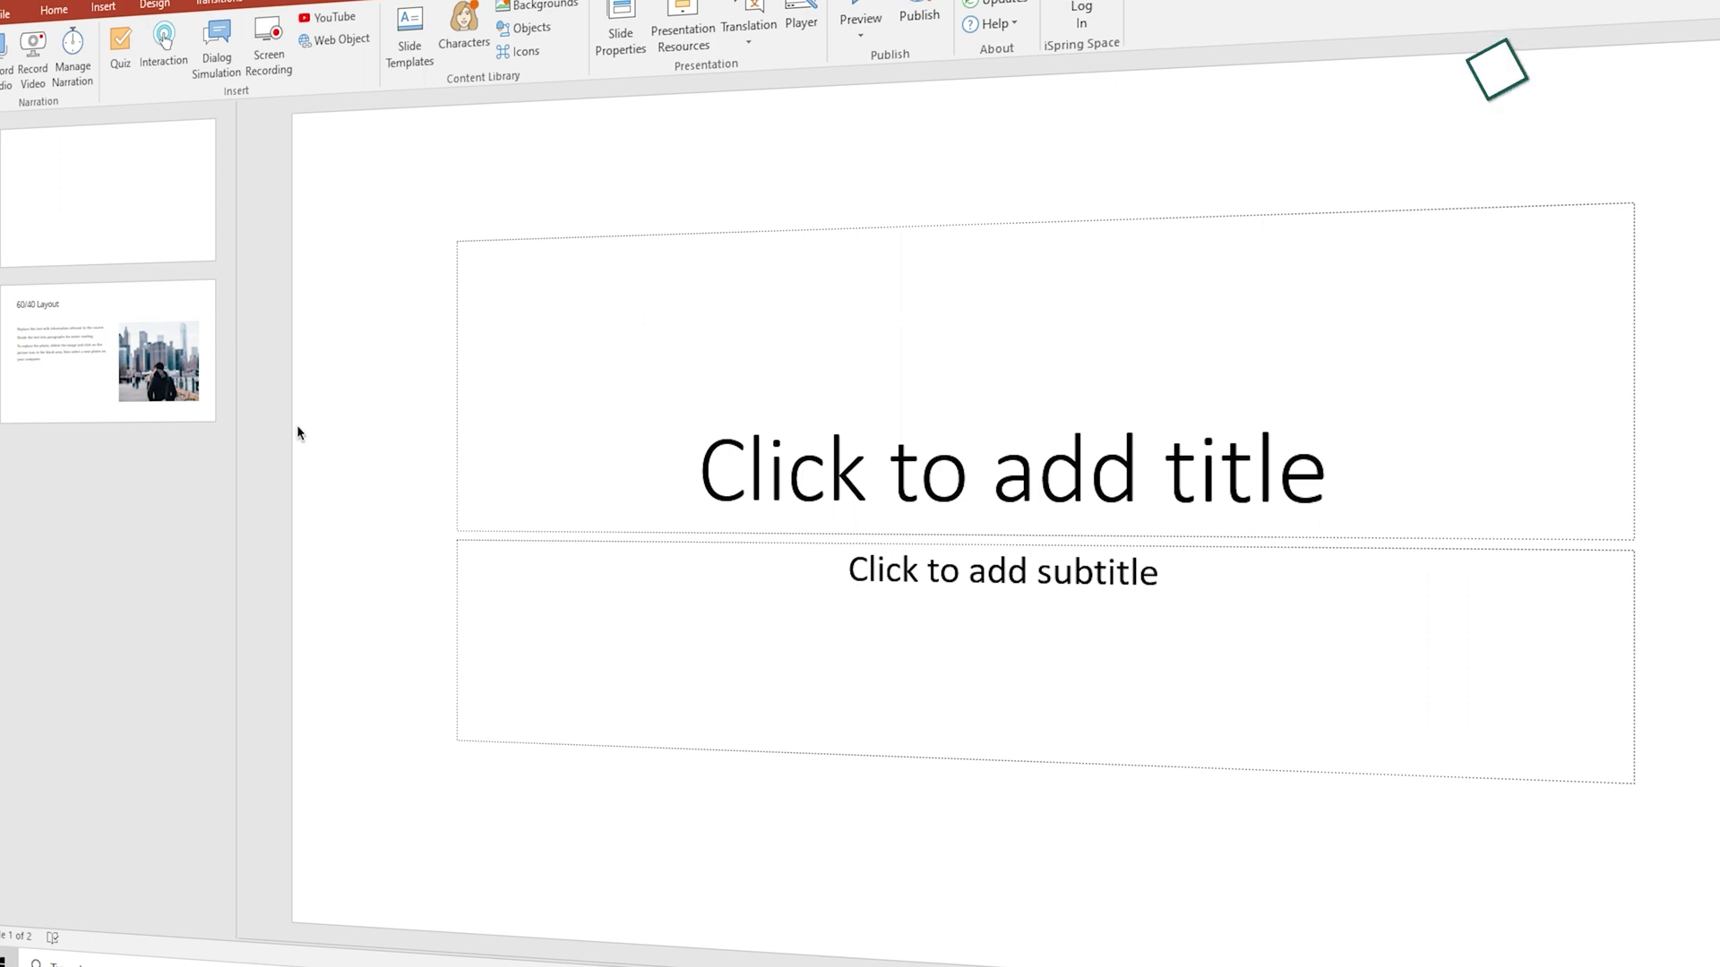
Retitle the 60/40 Layout slide to 'Spring' and bring up actions for its city photo.
{"action": "key", "text": "Page_Down"}
{"action": "left_click_drag", "start_coordinate": [388, 219], "coordinate": [818, 326]}
{"action": "type", "text": "Spring"}
{"action": "left_click", "coordinate": [361, 564]}
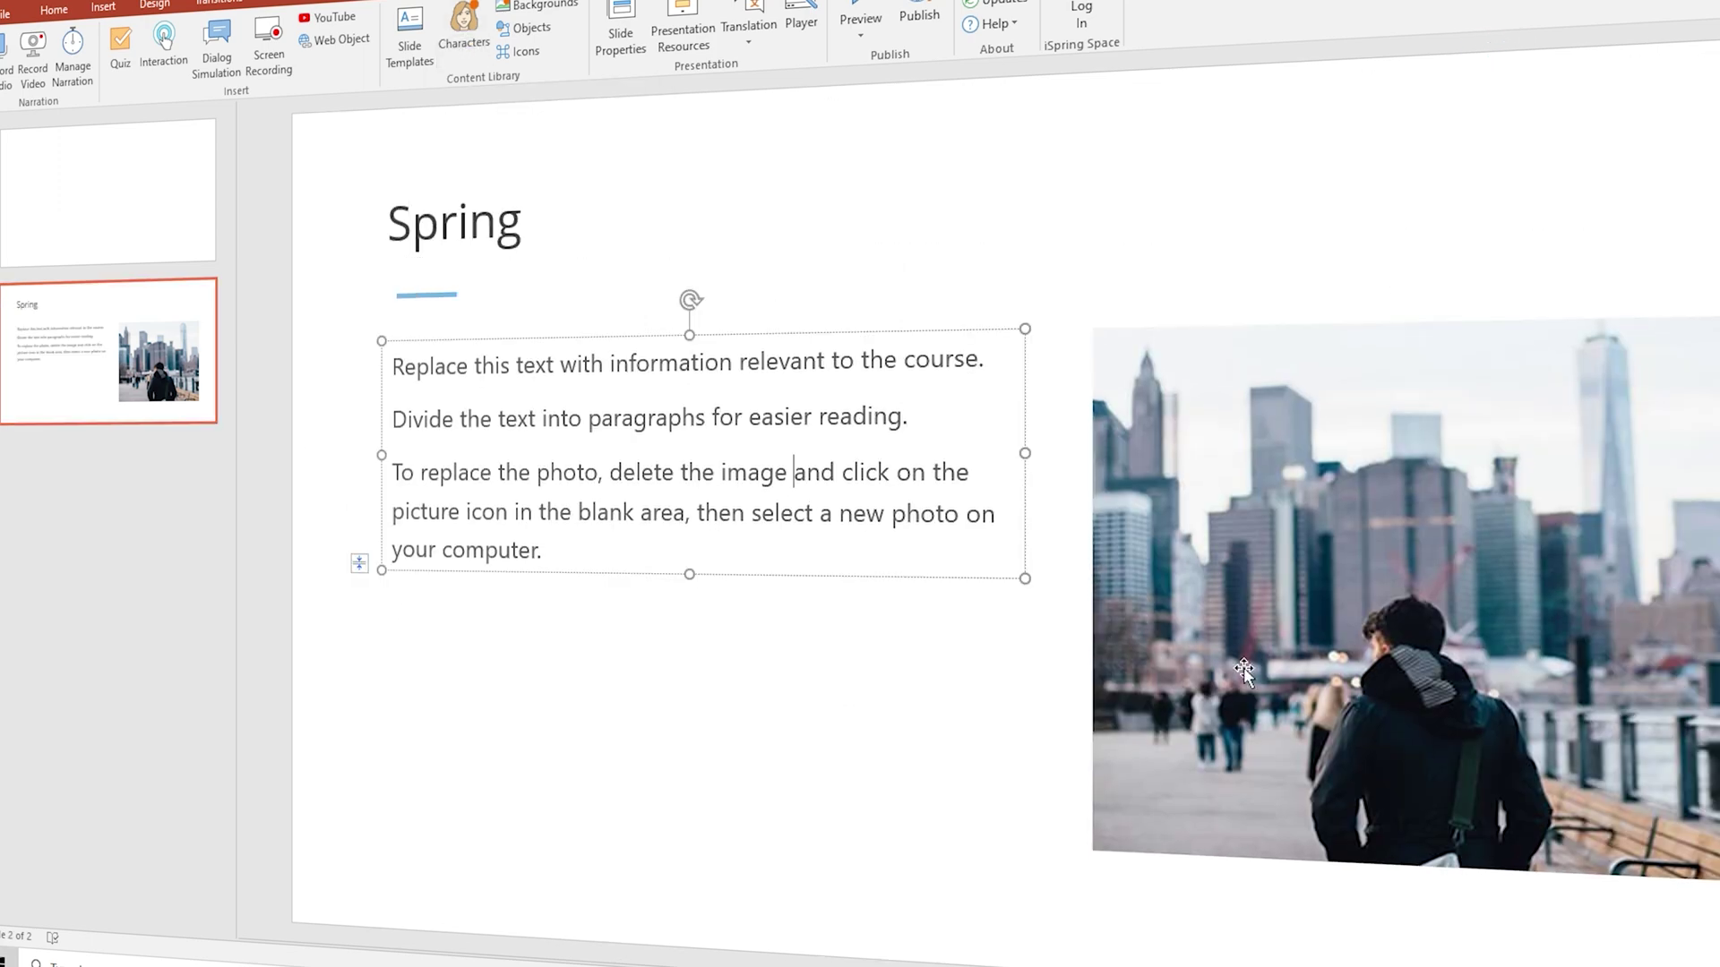
{"action": "right_click", "coordinate": [1293, 538]}
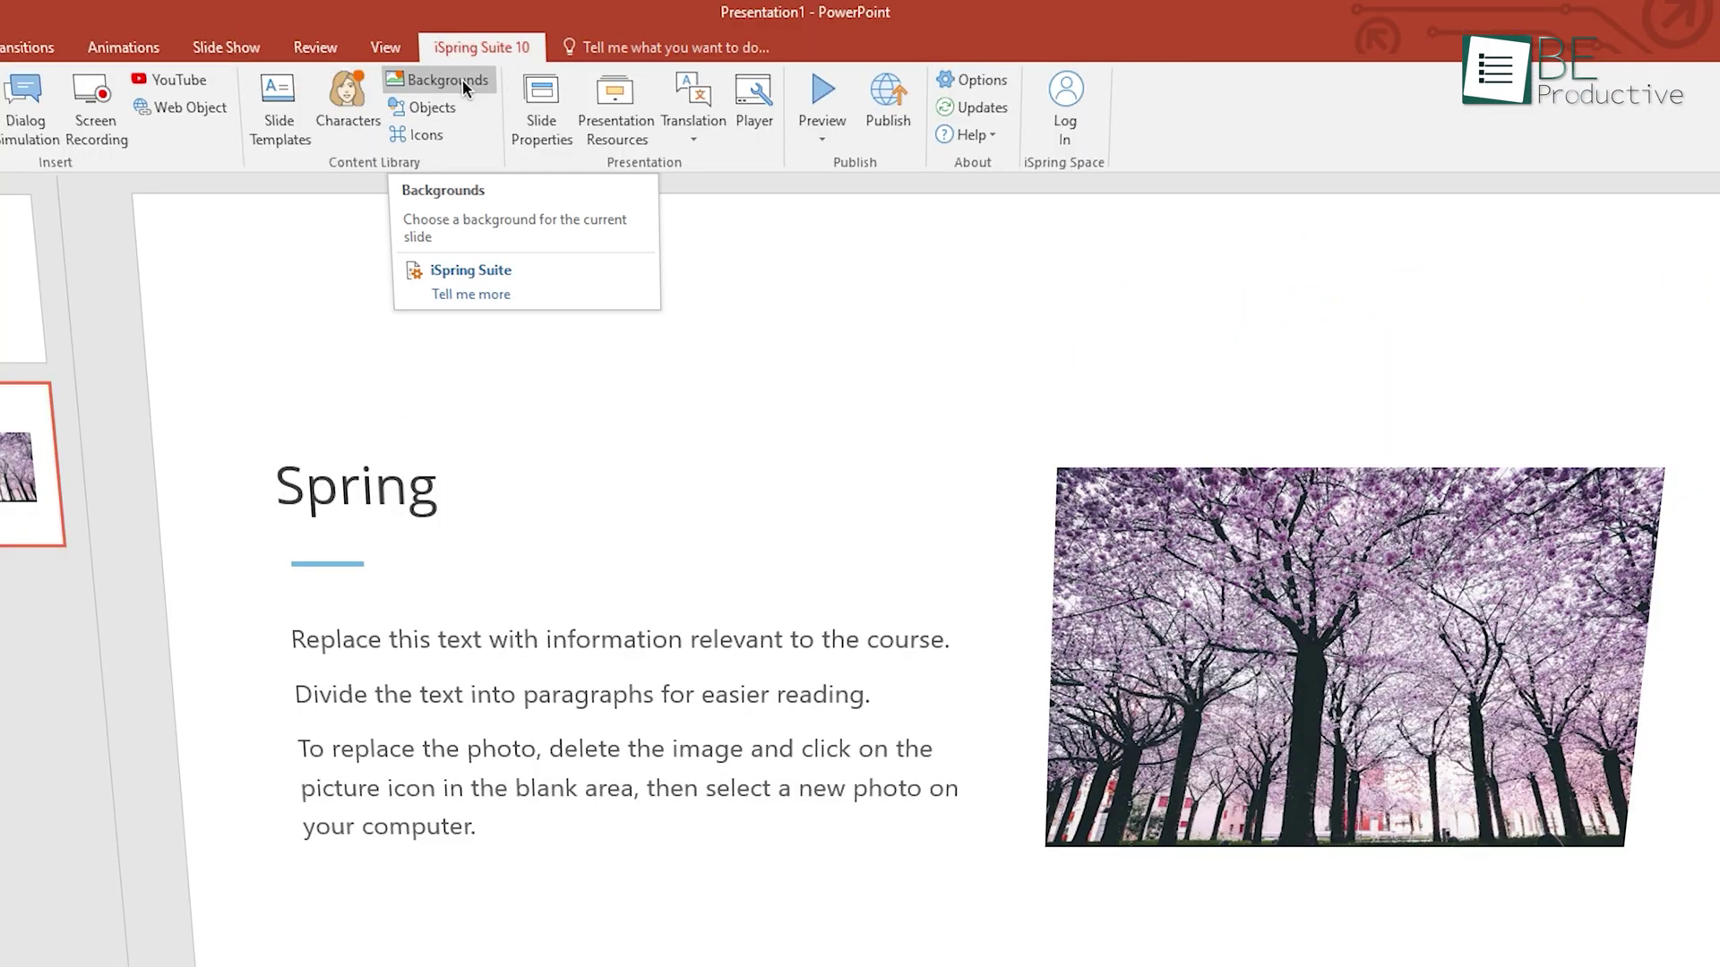
Browse through the library of slide backgrounds.
{"action": "left_click", "coordinate": [448, 80]}
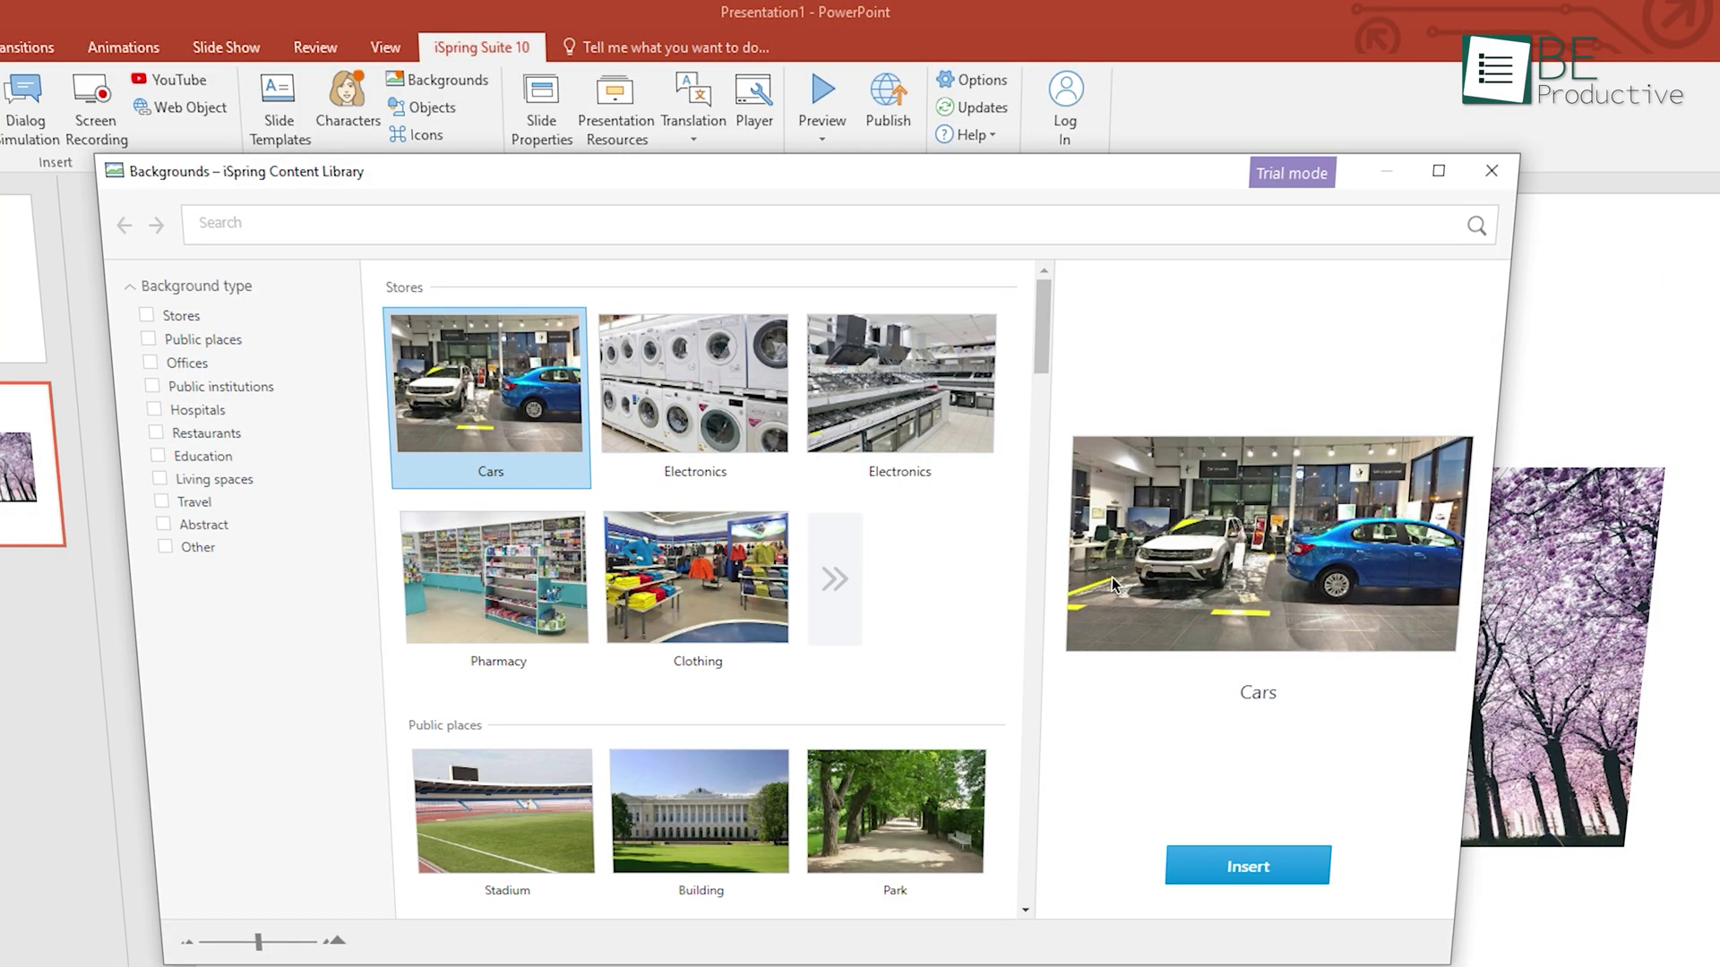
{"action": "scroll", "coordinate": [972, 667], "scroll_direction": "down", "scroll_amount": 15}
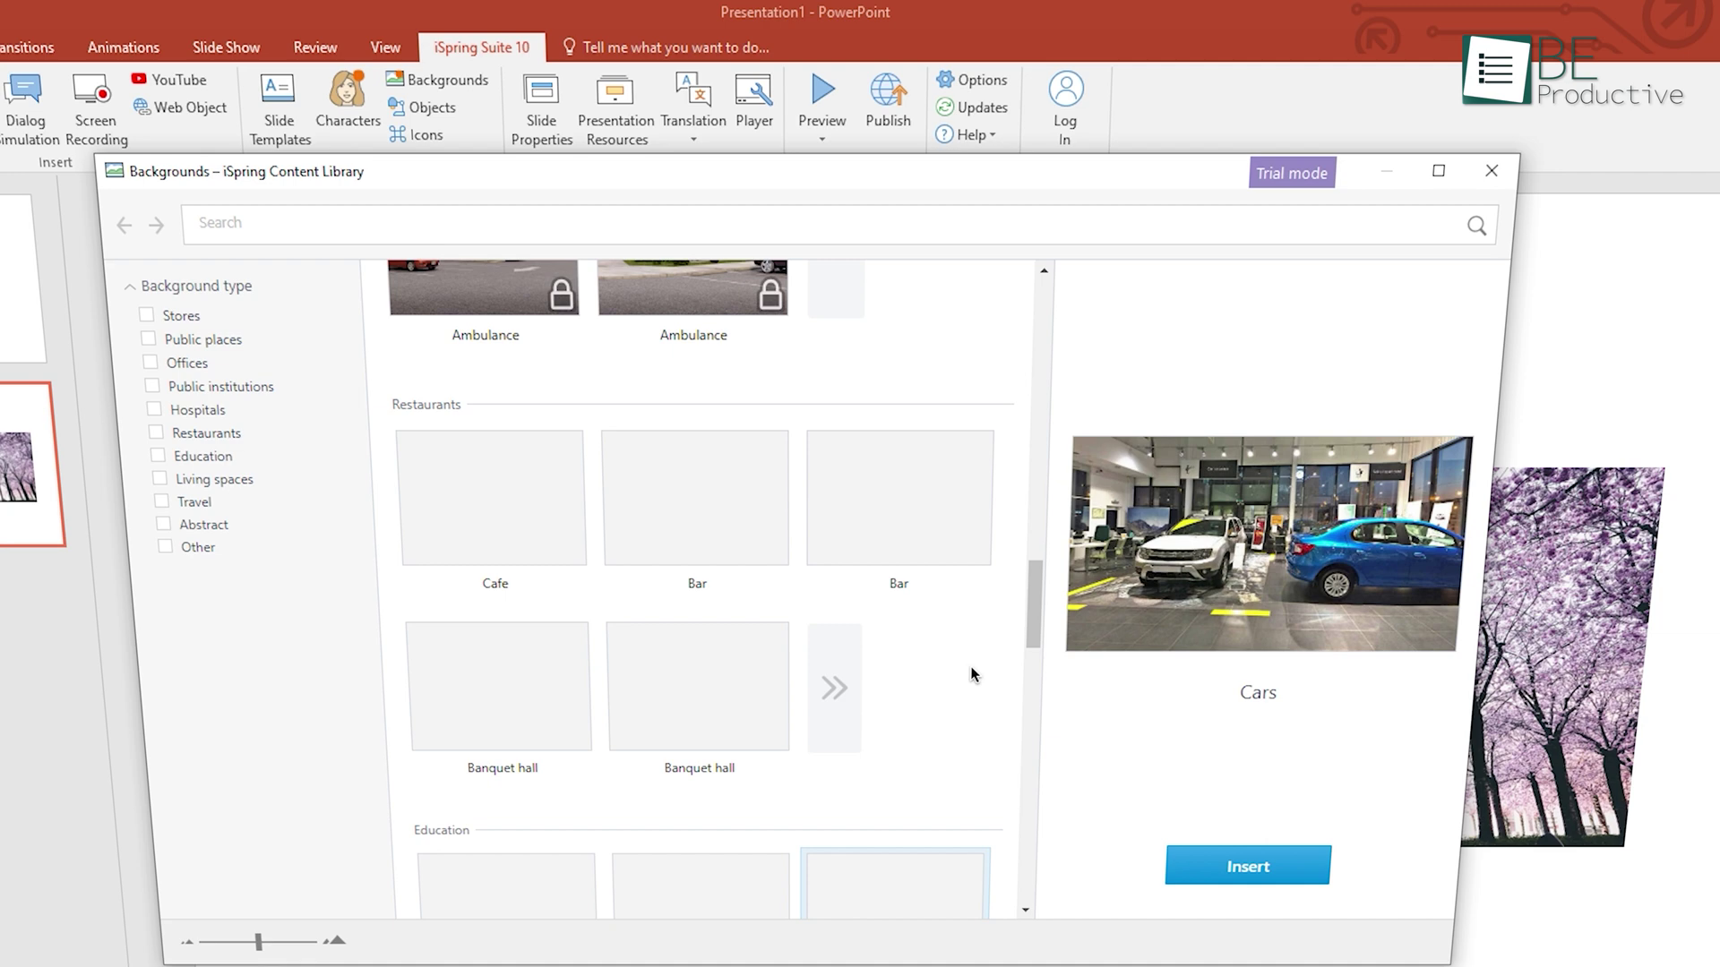
{"action": "scroll", "coordinate": [973, 674], "scroll_direction": "down", "scroll_amount": 15}
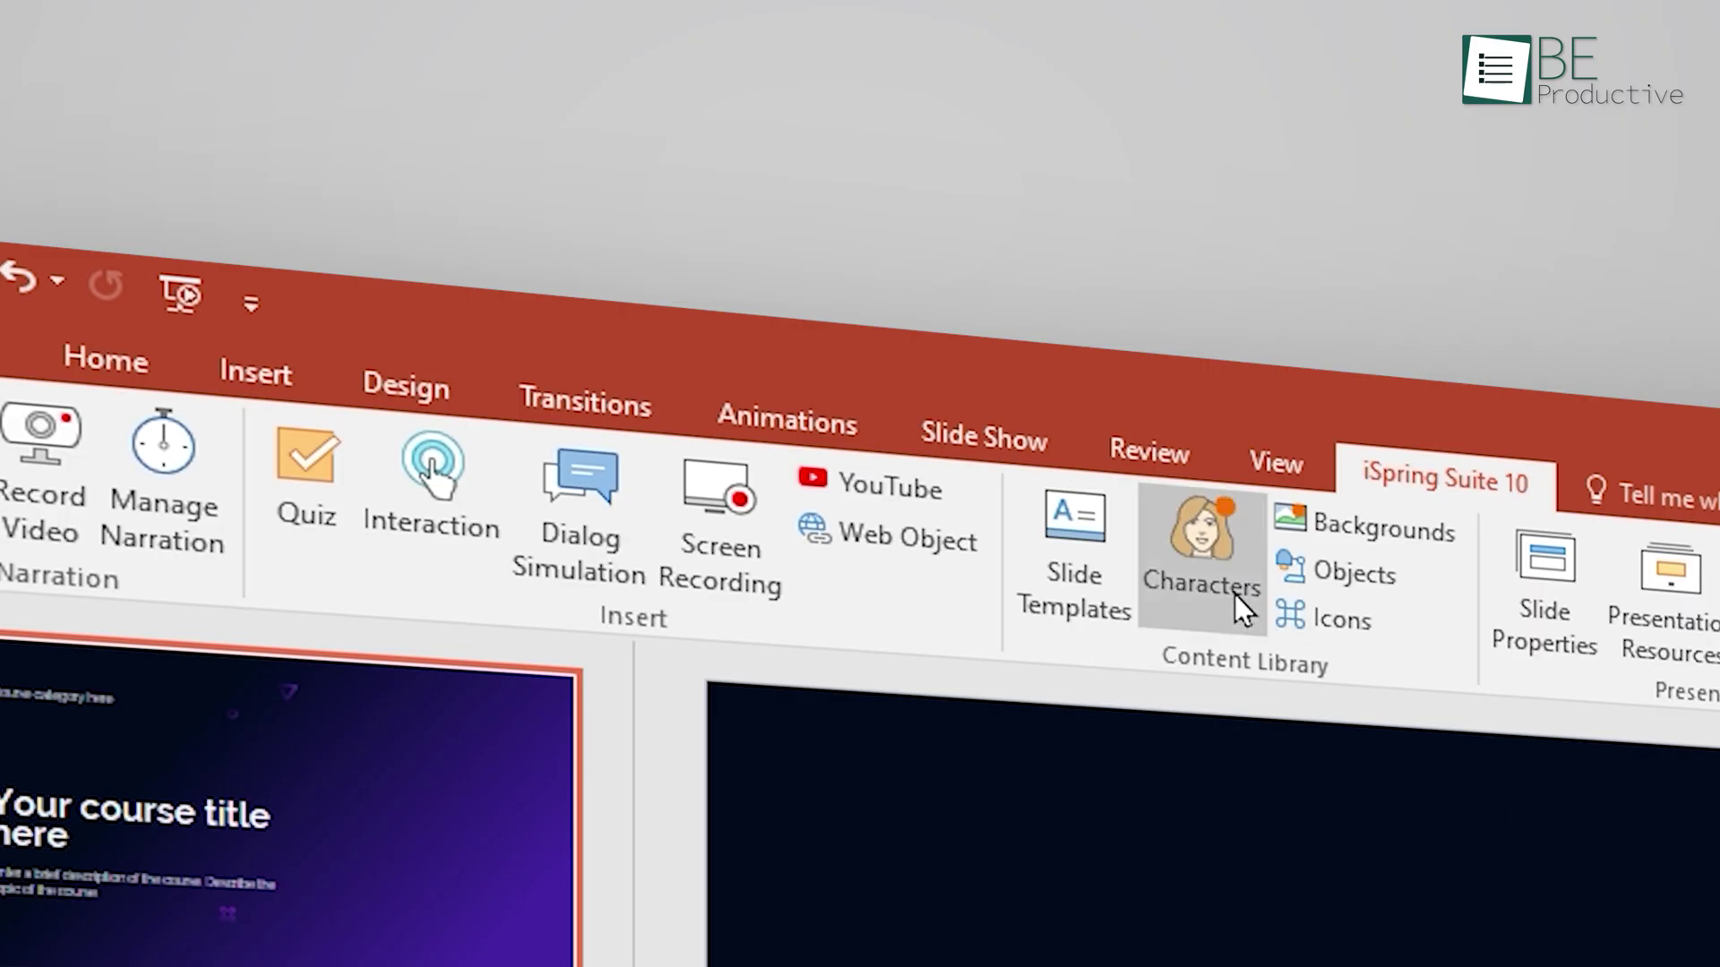
Insert a standing pose of the character Eveline onto the course title slide.
{"action": "left_click", "coordinate": [1236, 600]}
{"action": "scroll", "coordinate": [1339, 431], "scroll_direction": "down", "scroll_amount": 5}
{"action": "scroll", "coordinate": [1338, 431], "scroll_direction": "down", "scroll_amount": 15}
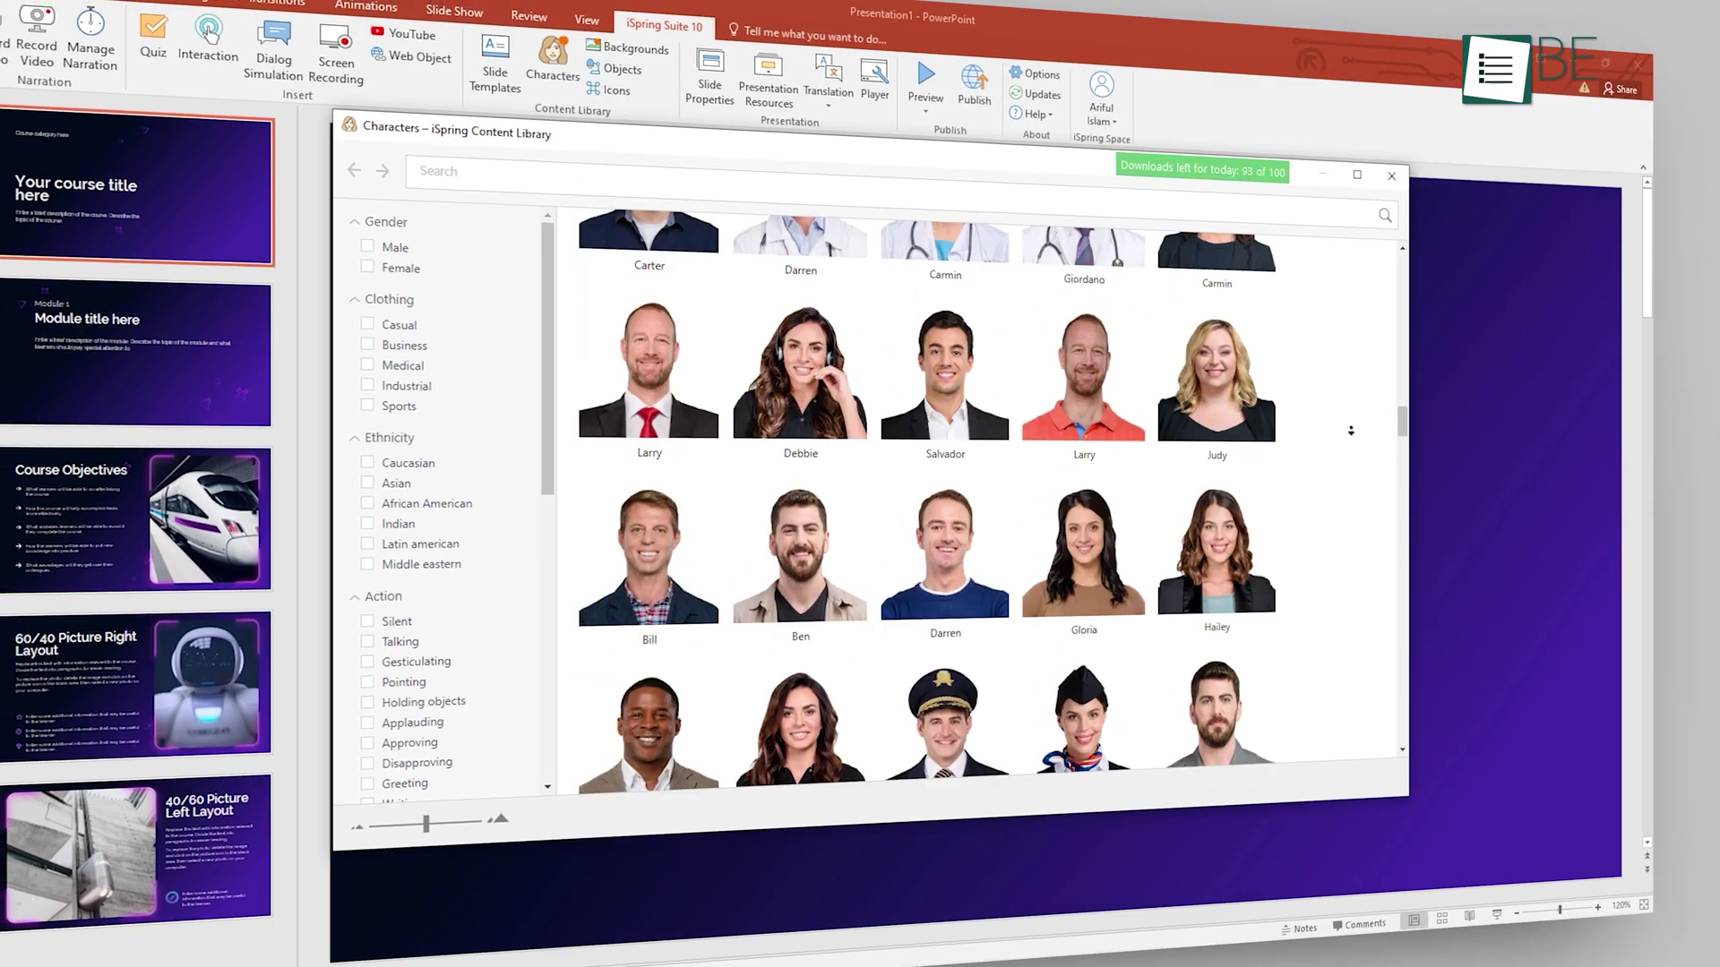
{"action": "left_click", "coordinate": [952, 352]}
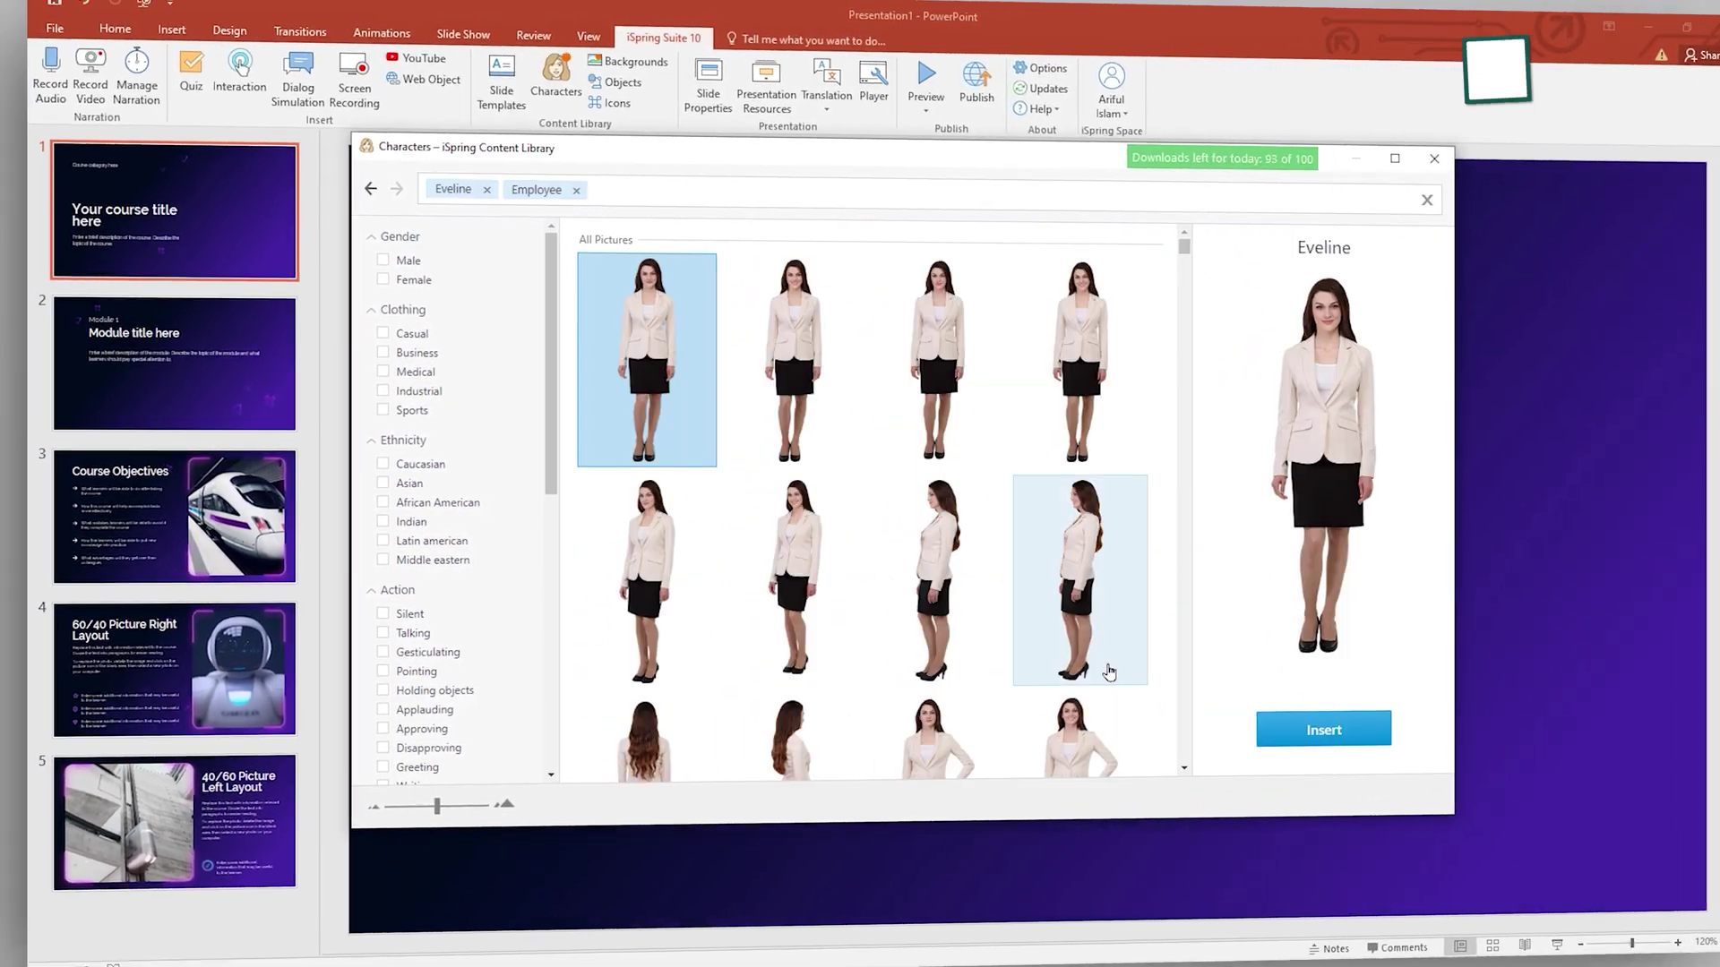
{"action": "left_click", "coordinate": [1083, 690]}
{"action": "scroll", "coordinate": [1083, 690], "scroll_direction": "down", "scroll_amount": 3}
{"action": "left_click", "coordinate": [1321, 727]}
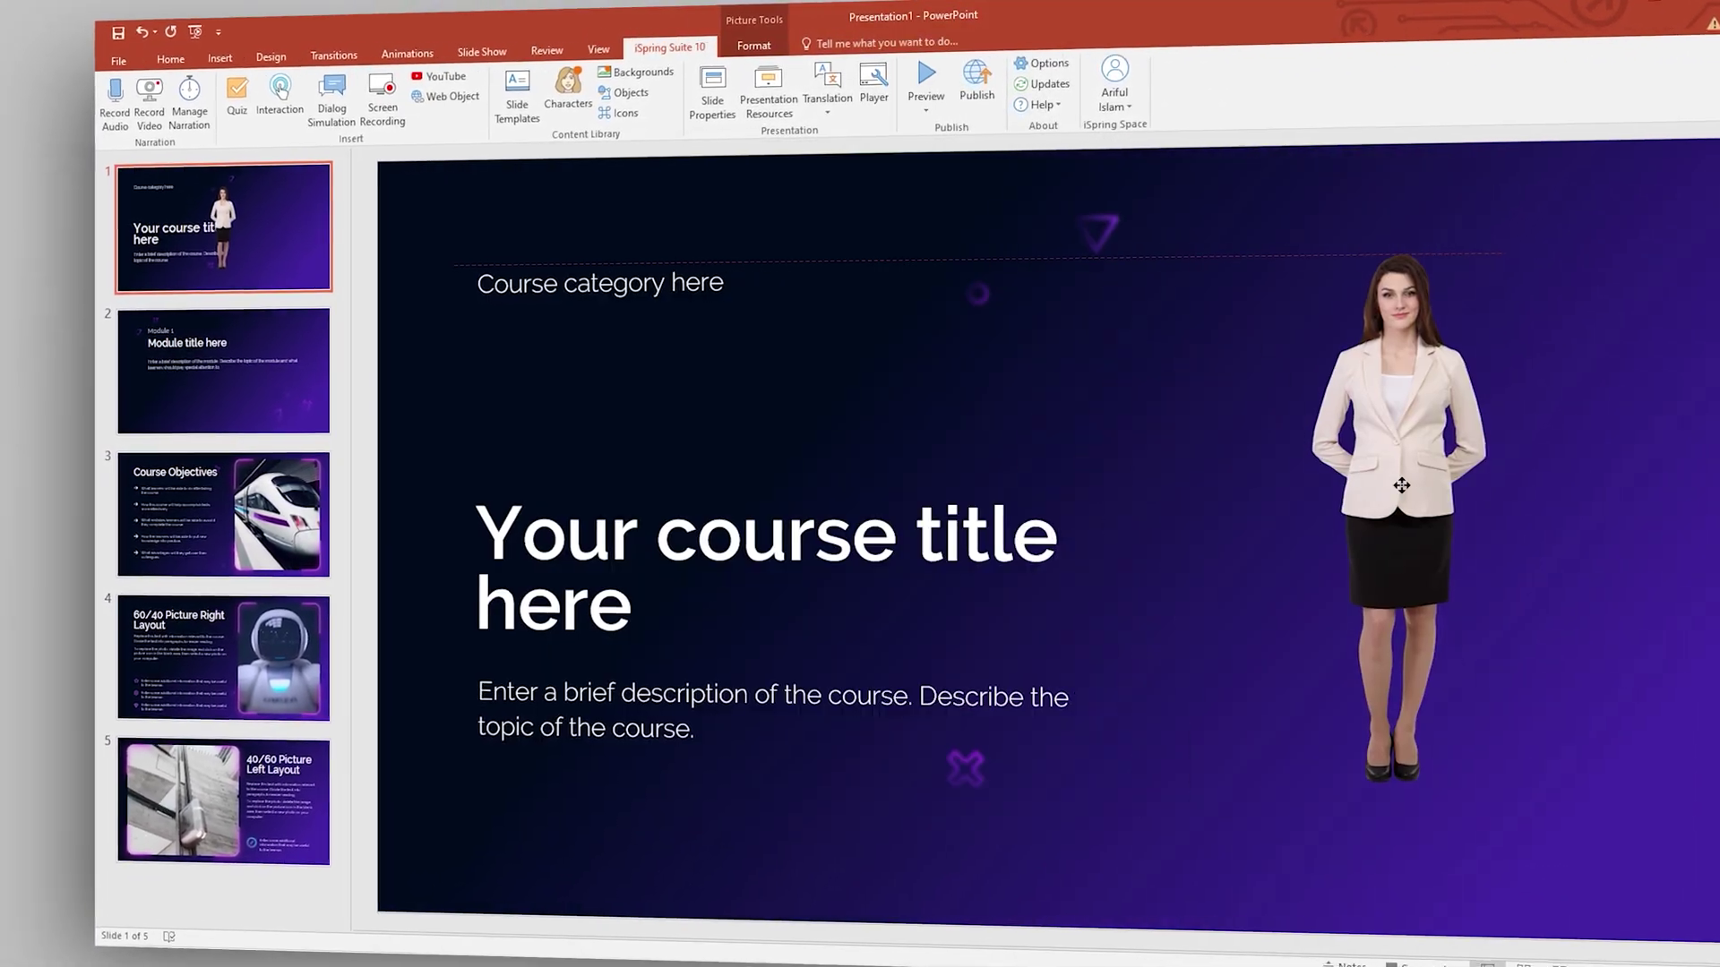
{"action": "left_click", "coordinate": [1386, 480]}
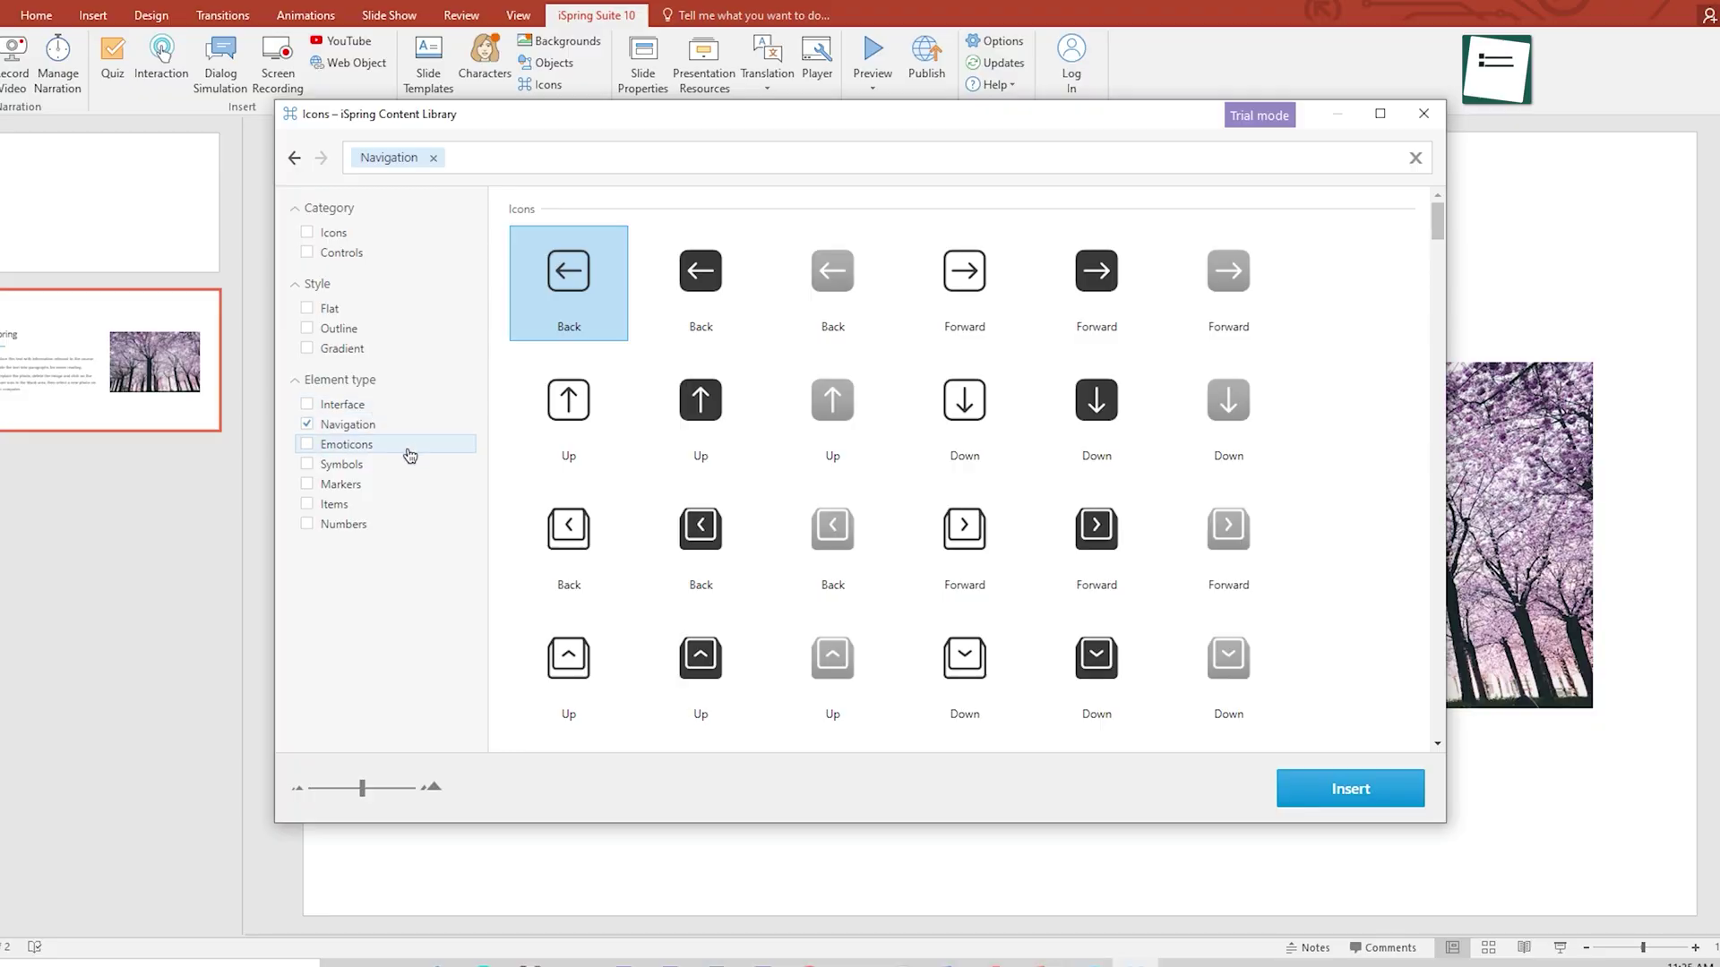
{"action": "scroll", "coordinate": [1316, 562], "scroll_direction": "down", "scroll_amount": 3}
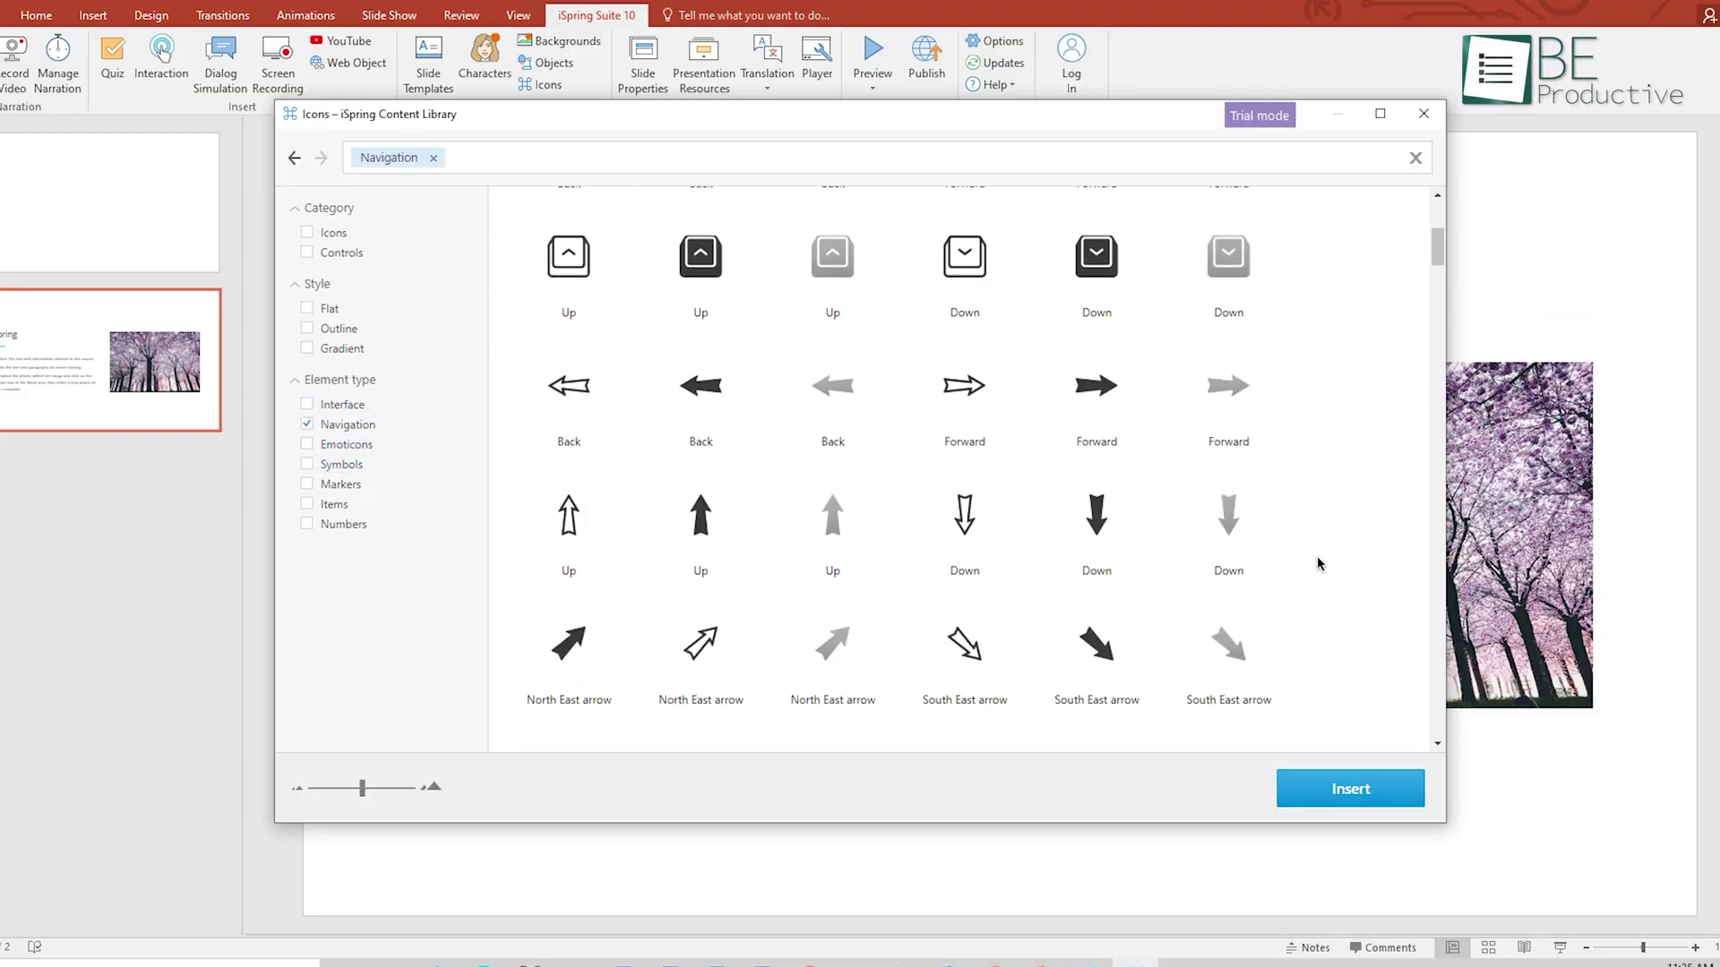
{"action": "scroll", "coordinate": [1317, 563], "scroll_direction": "down", "scroll_amount": 3}
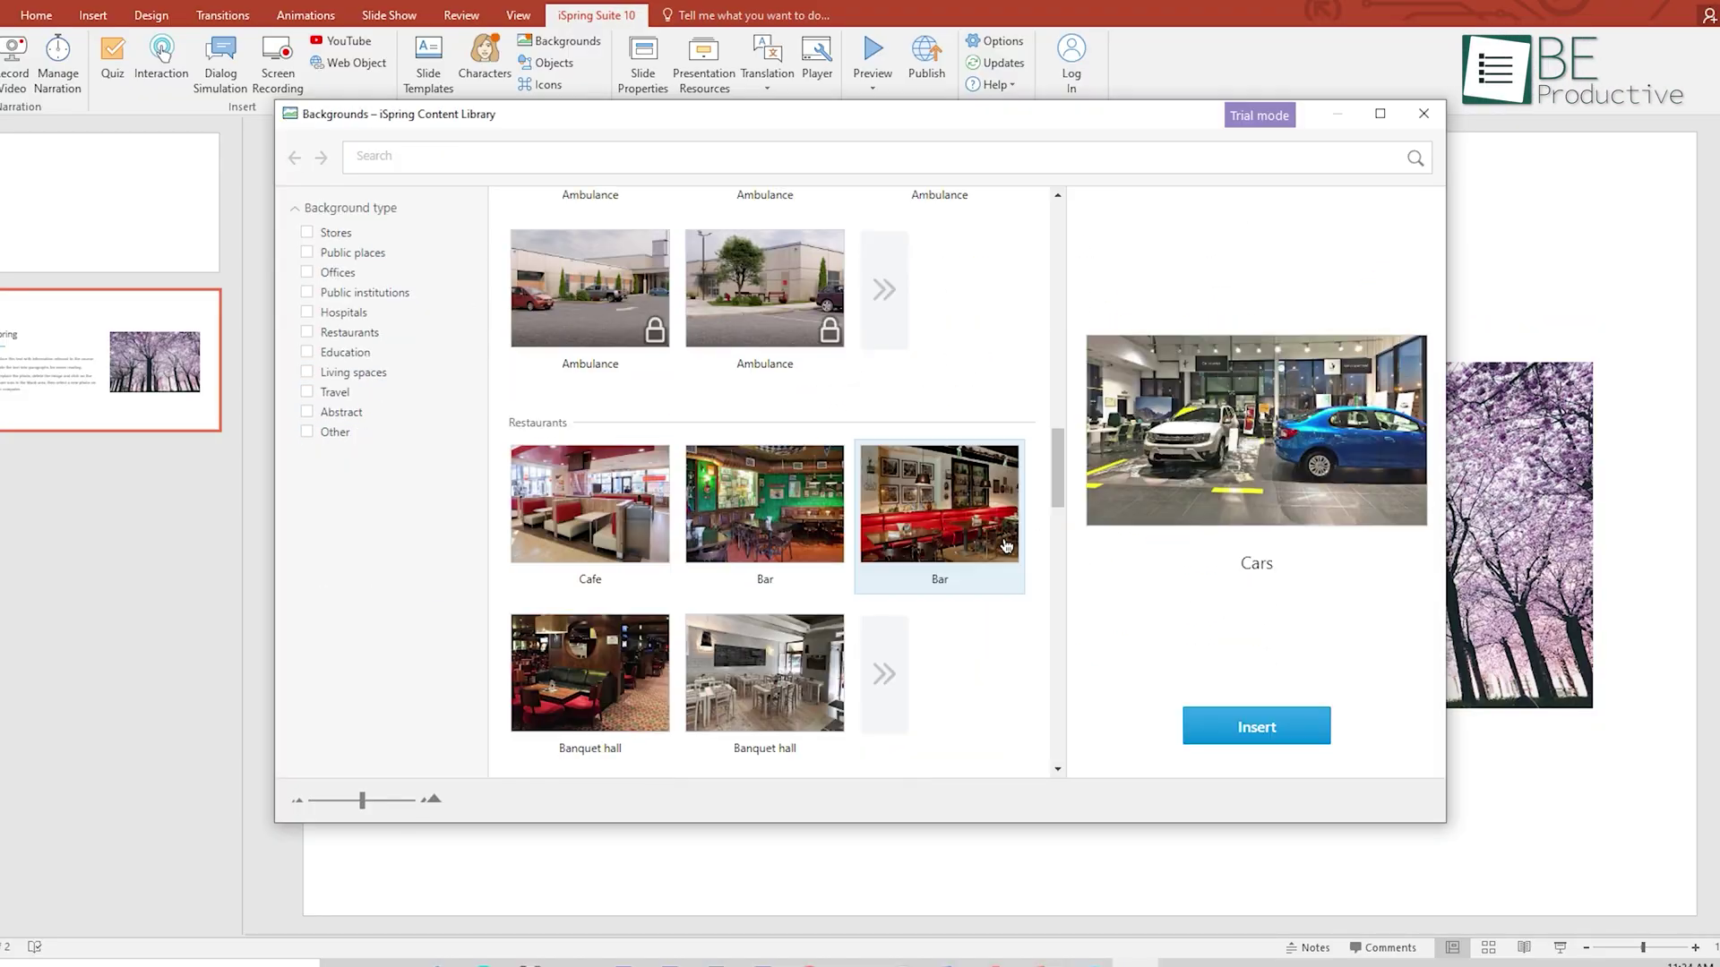
{"action": "scroll", "coordinate": [1007, 546], "scroll_direction": "down", "scroll_amount": 5}
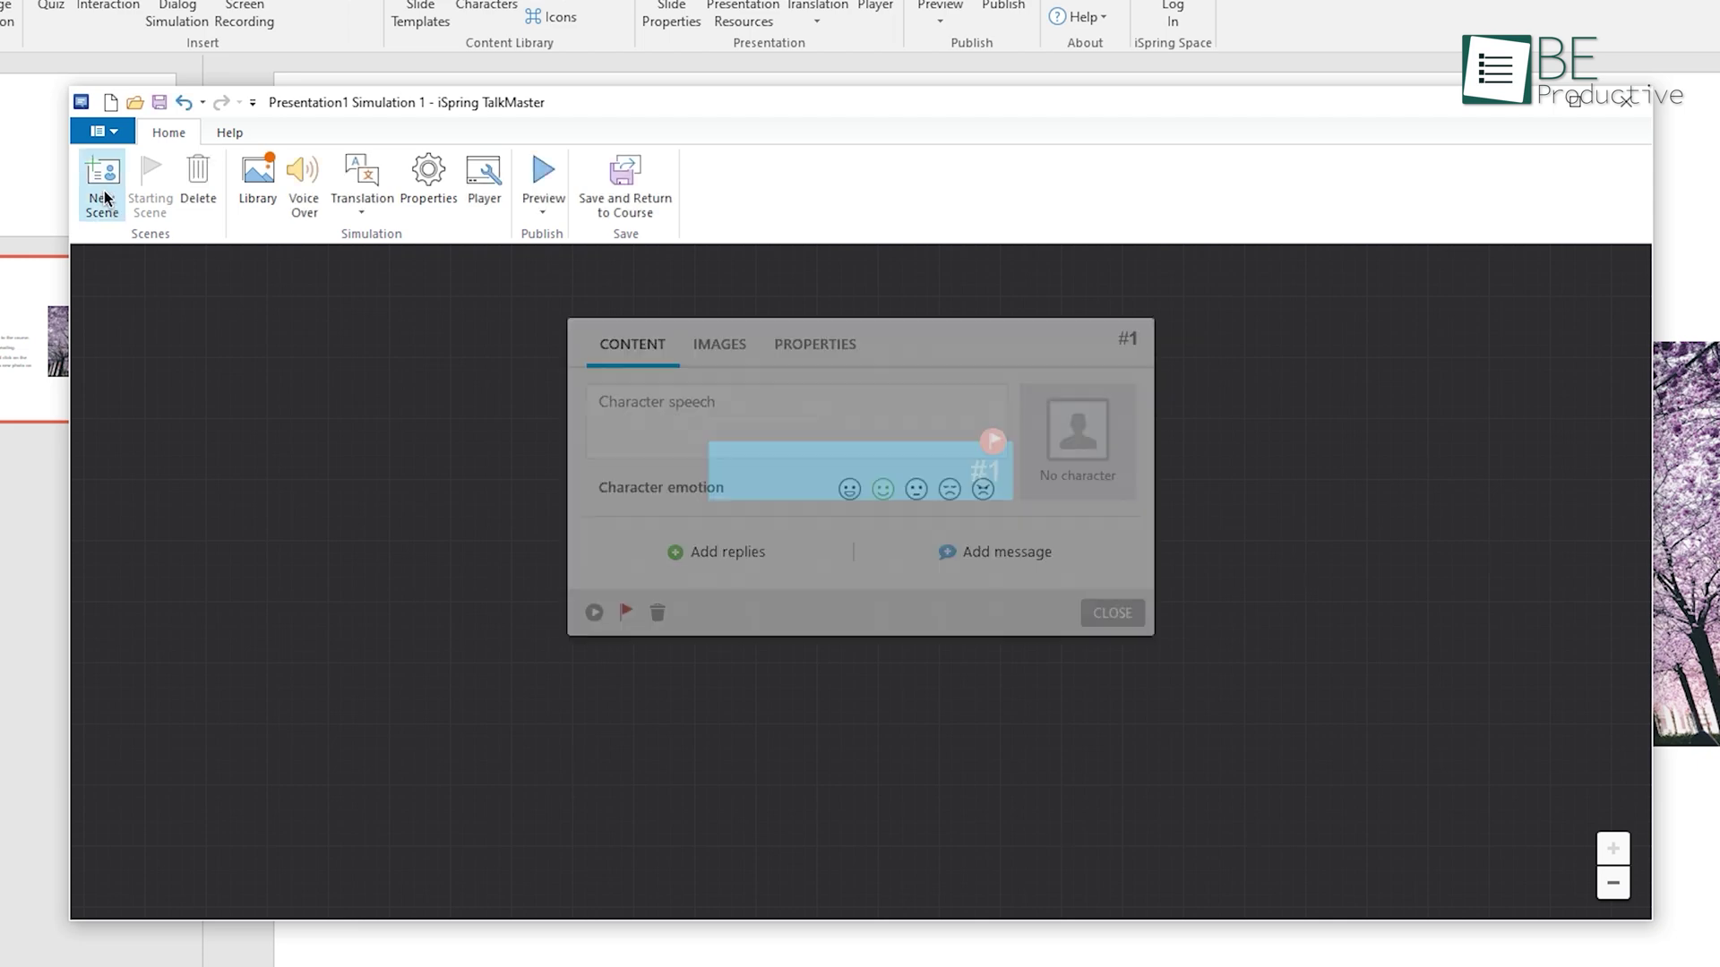
Give scene #1 a character and the car-showroom background, then preview the Hello greeting.
{"action": "left_click", "coordinate": [719, 344]}
{"action": "left_click", "coordinate": [737, 484]}
{"action": "left_click", "coordinate": [444, 305]}
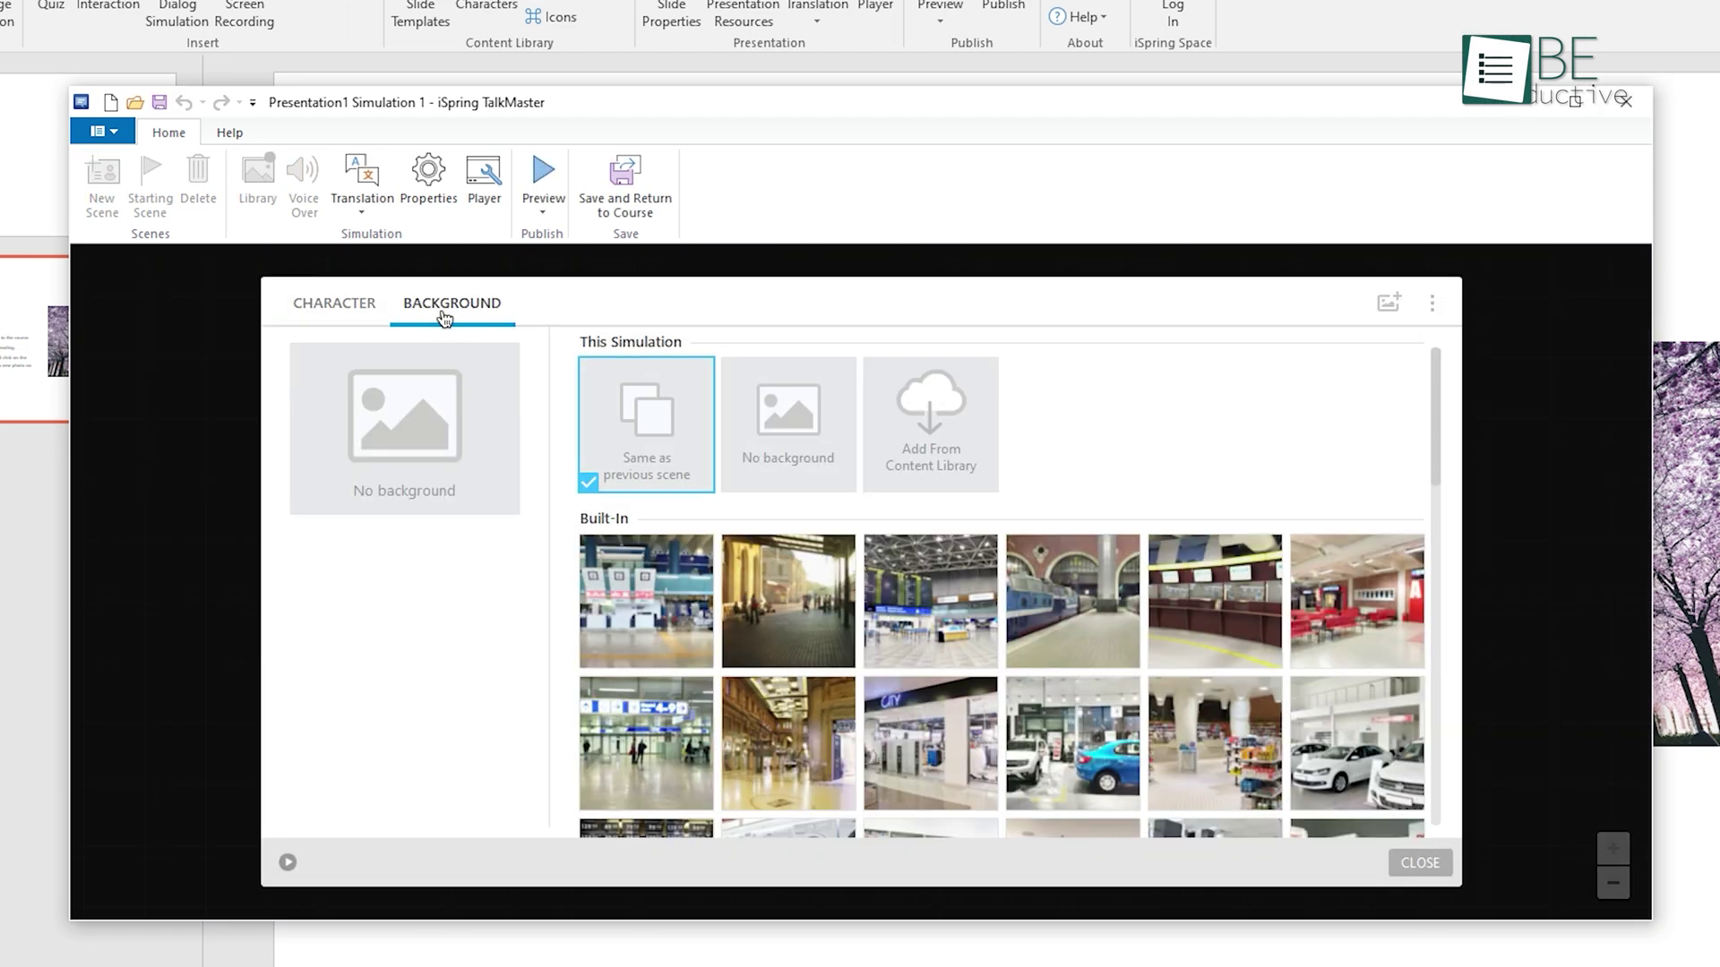
{"action": "left_click", "coordinate": [1422, 865]}
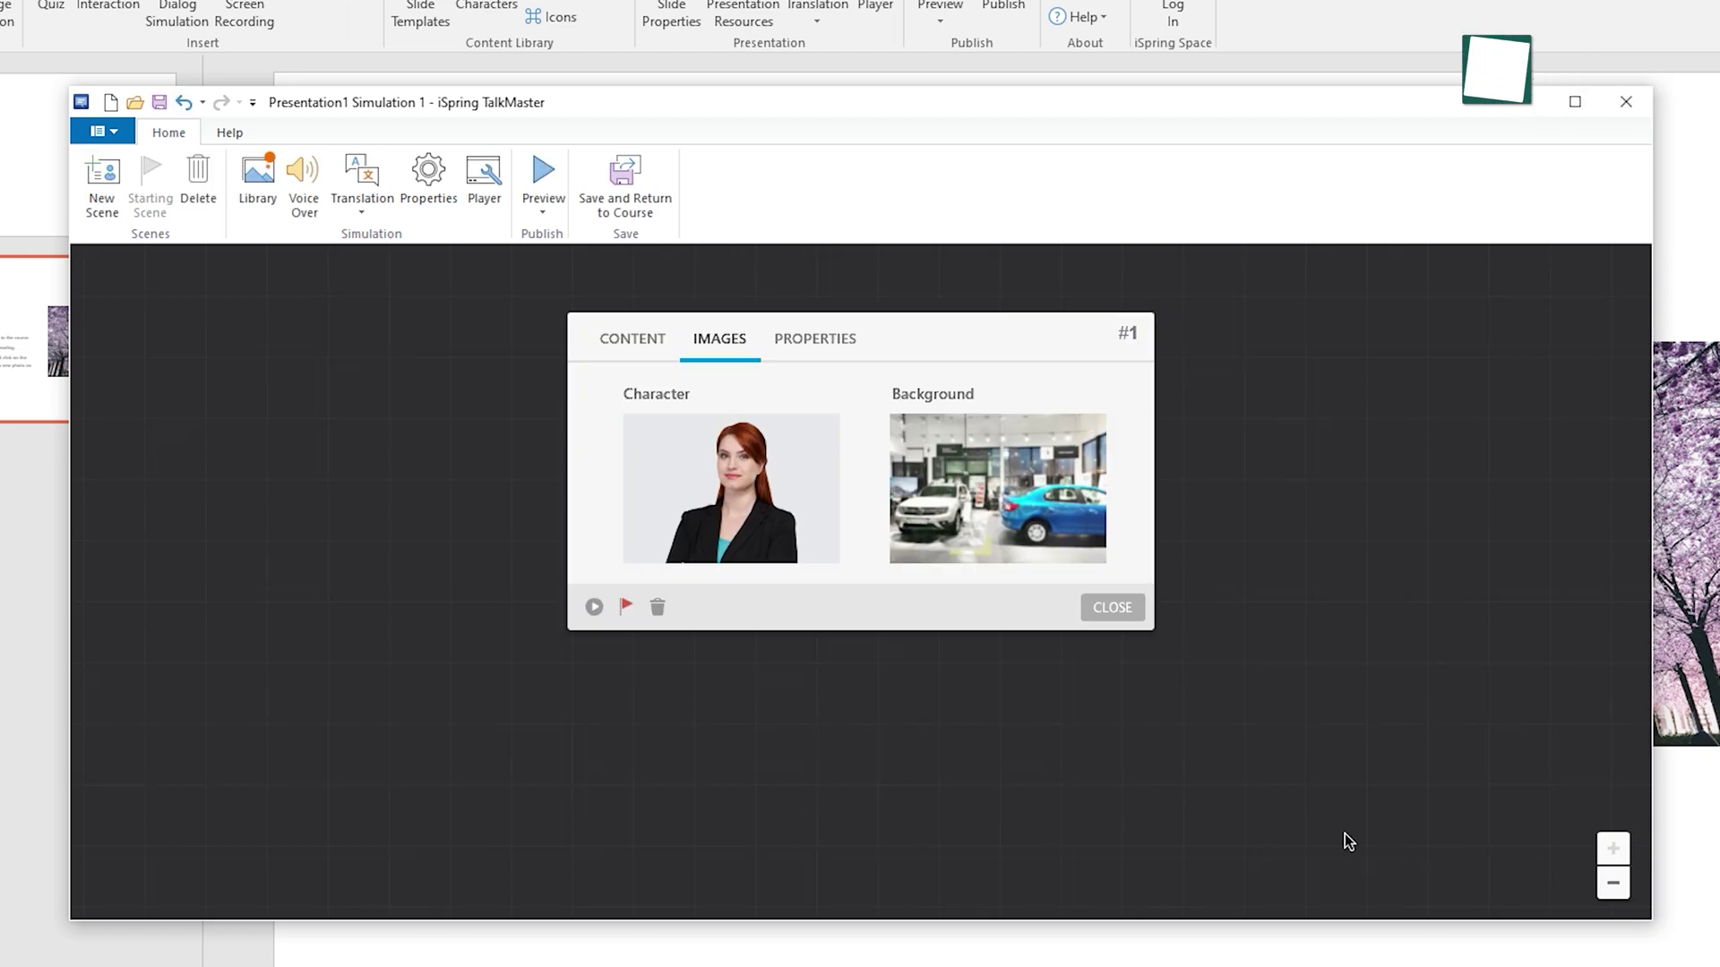
{"action": "left_click", "coordinate": [815, 339]}
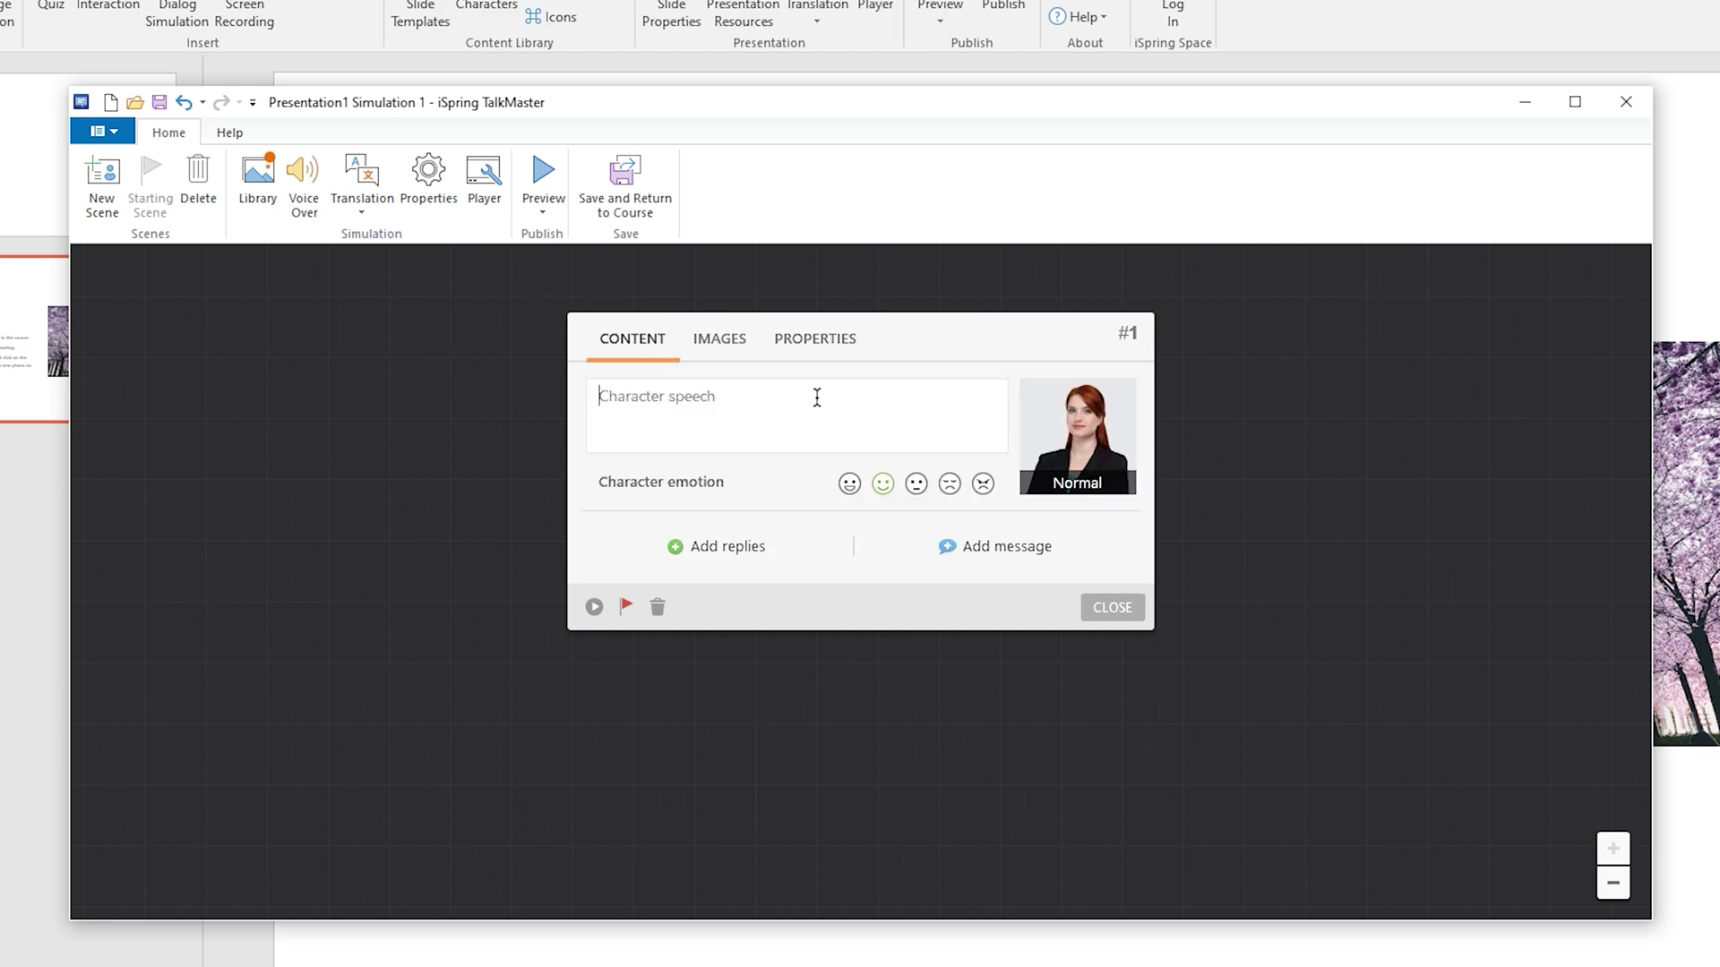
{"action": "left_click", "coordinate": [593, 607]}
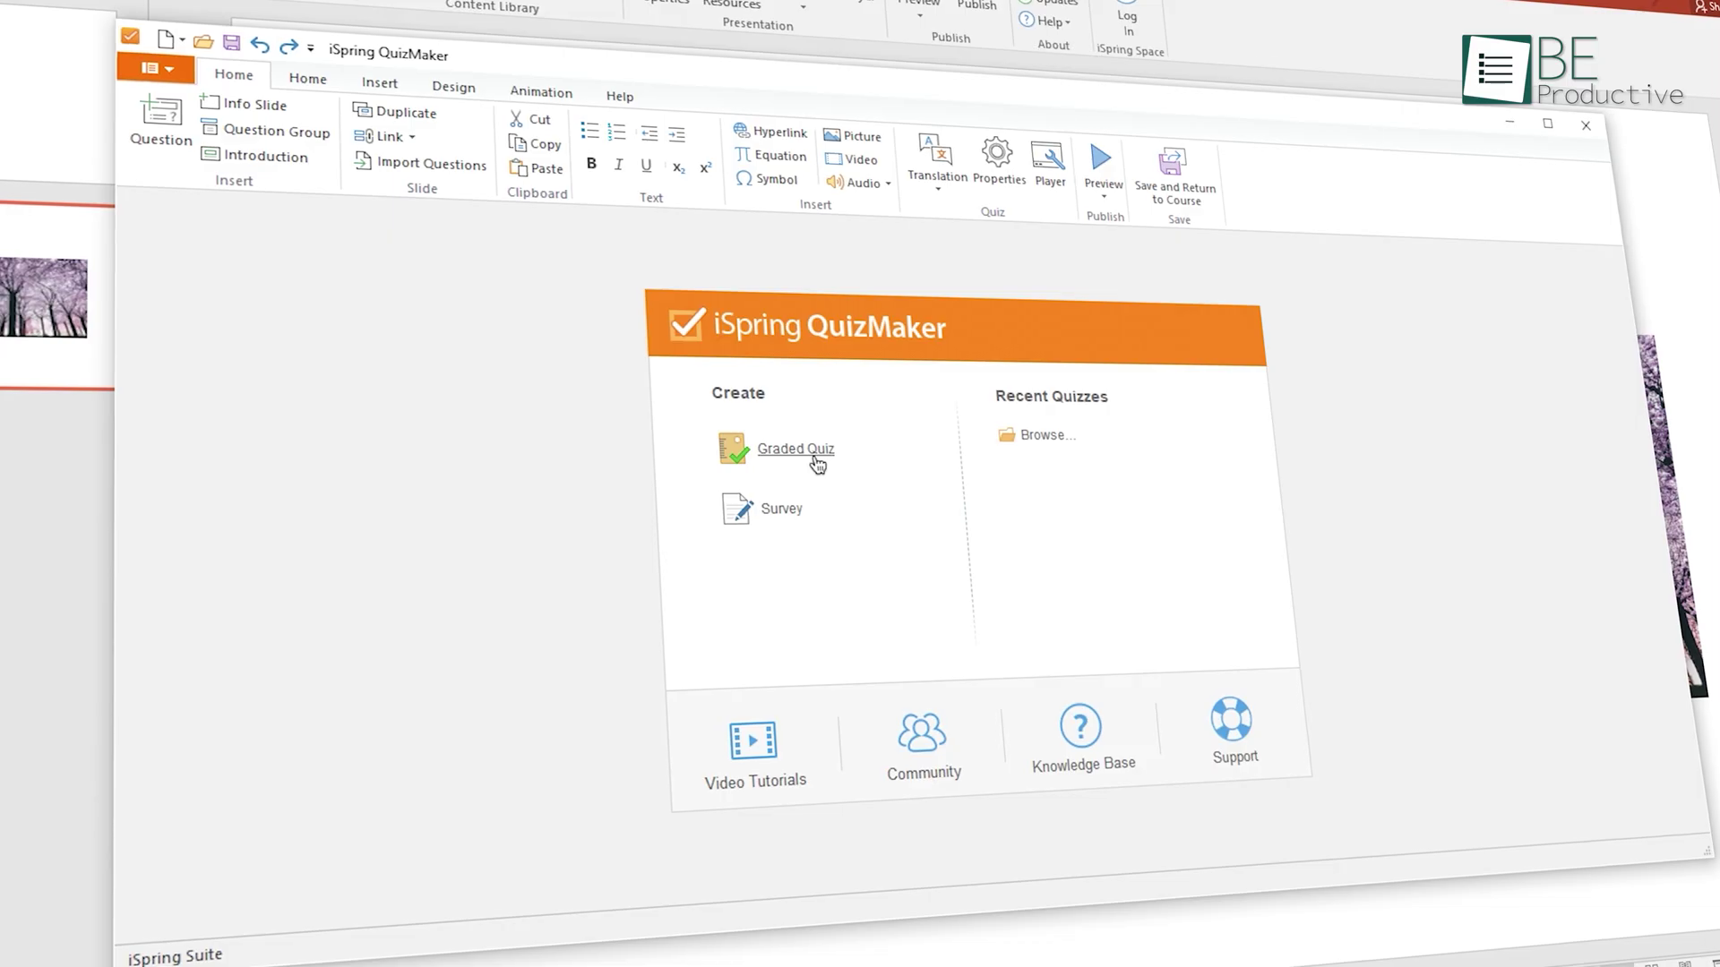
Start a graded quiz with a Multiple Choice question and edit Options 2 and 3.
{"action": "left_click", "coordinate": [803, 456]}
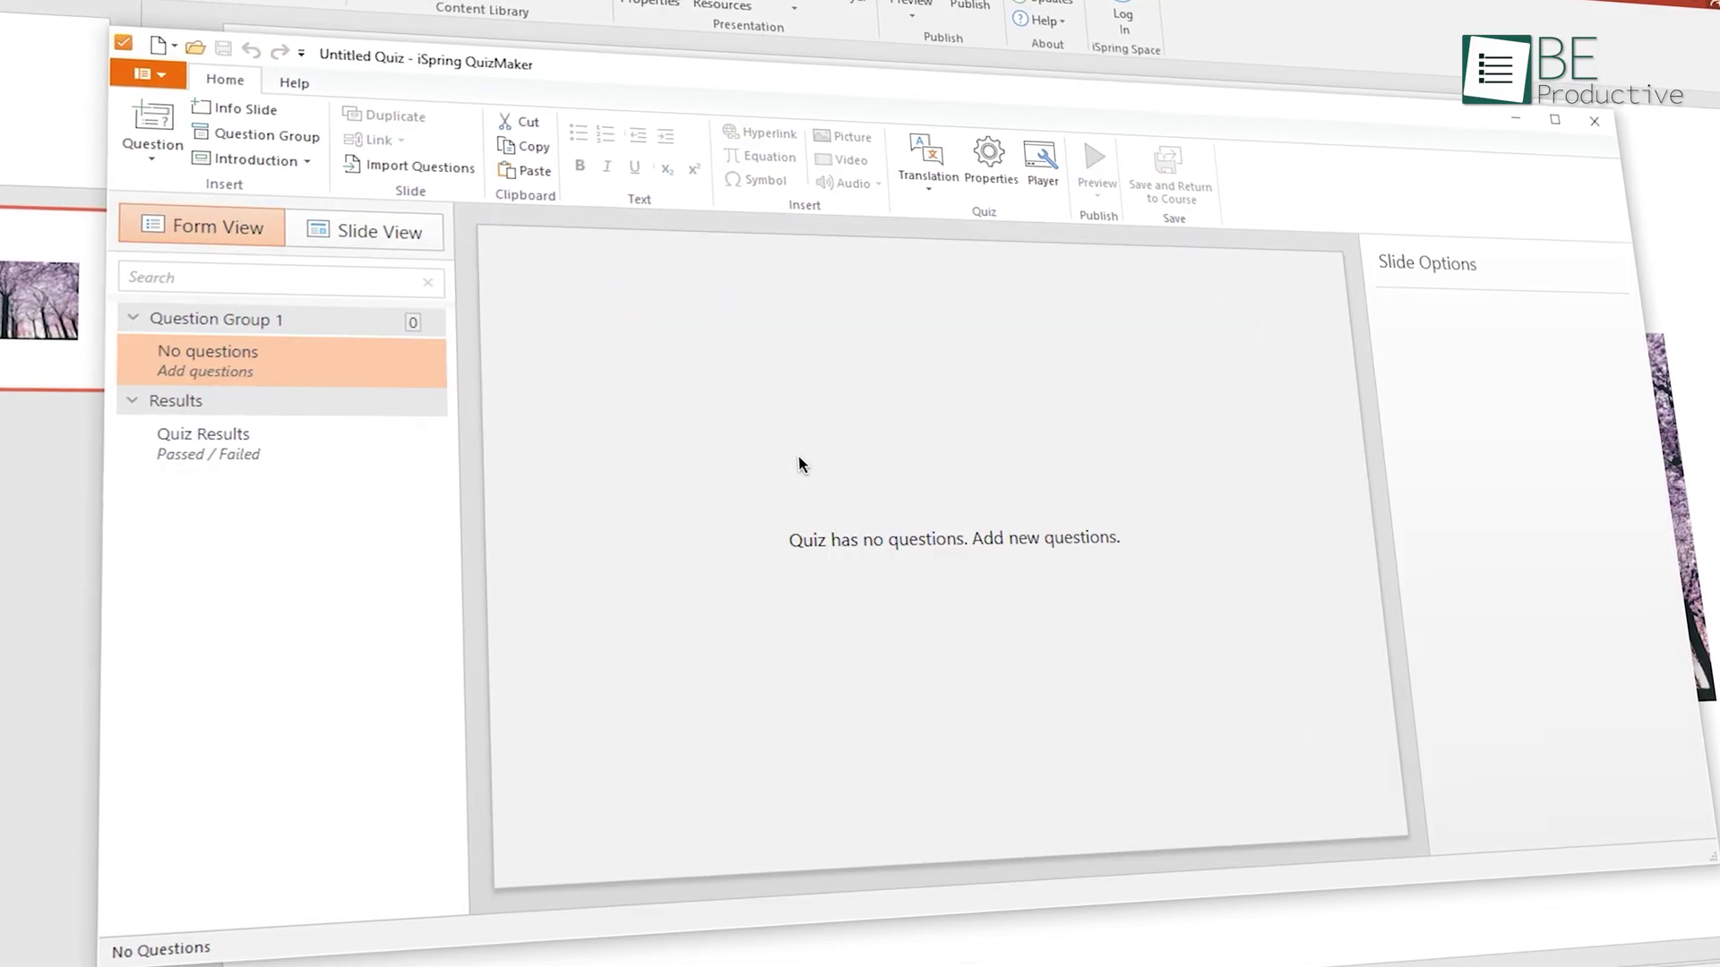
{"action": "left_click", "coordinate": [131, 152]}
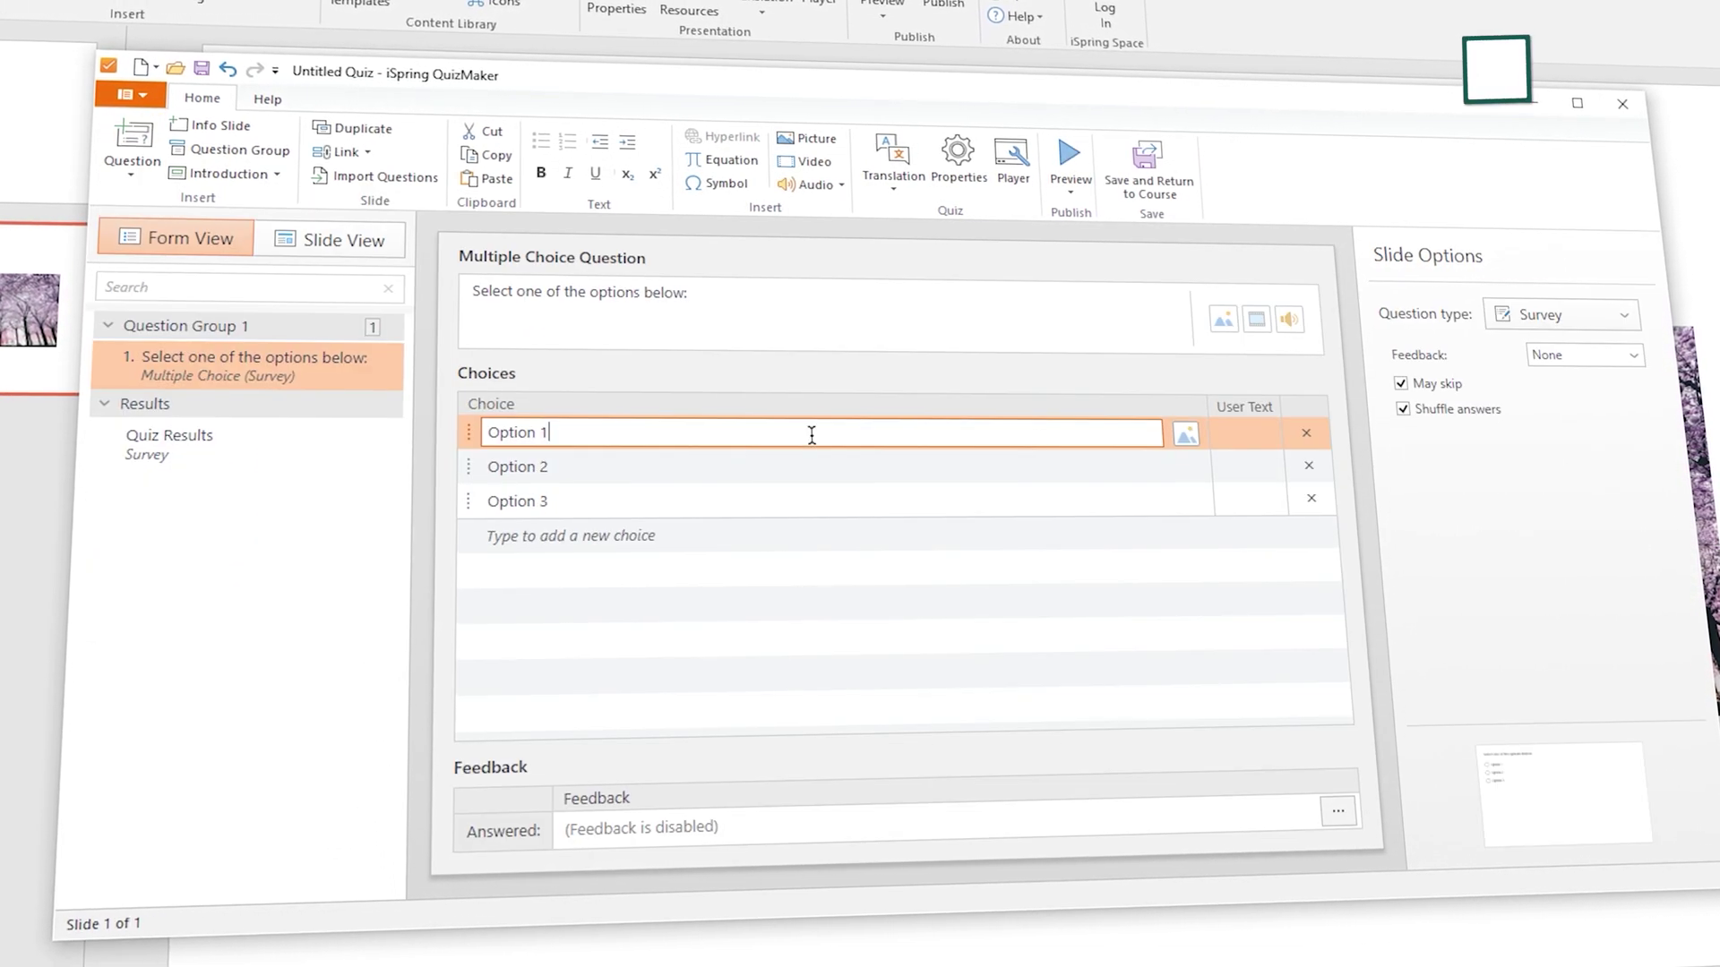
{"action": "left_click", "coordinate": [812, 466]}
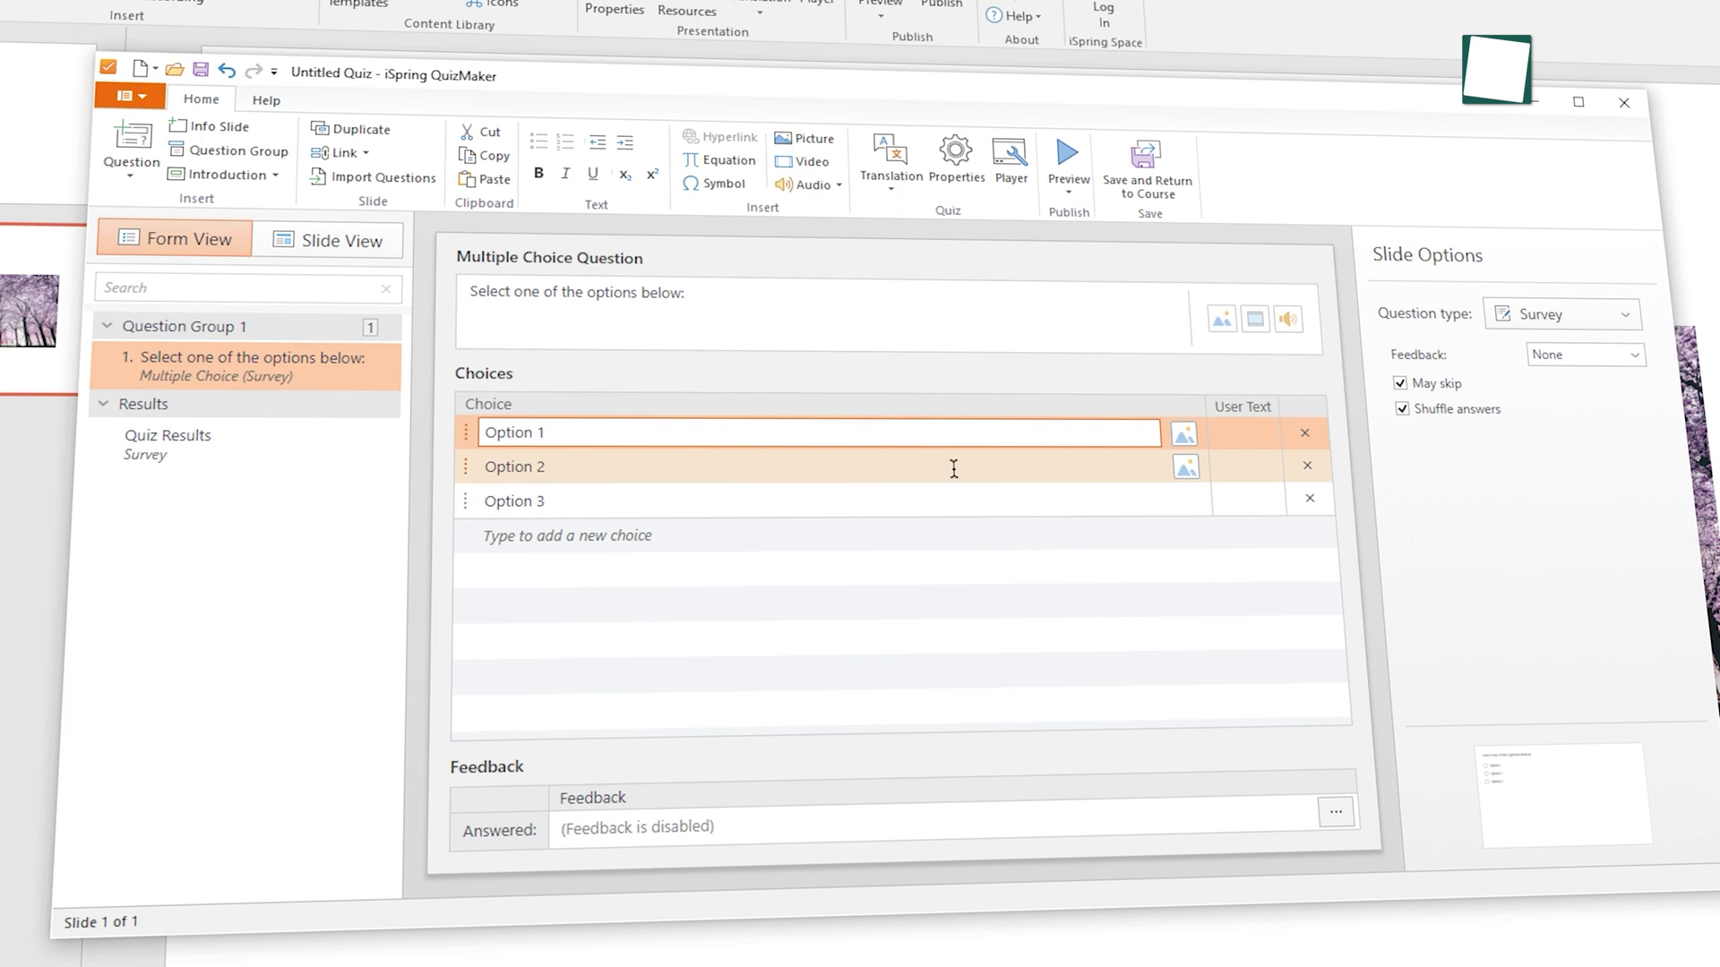
{"action": "left_click", "coordinate": [608, 502]}
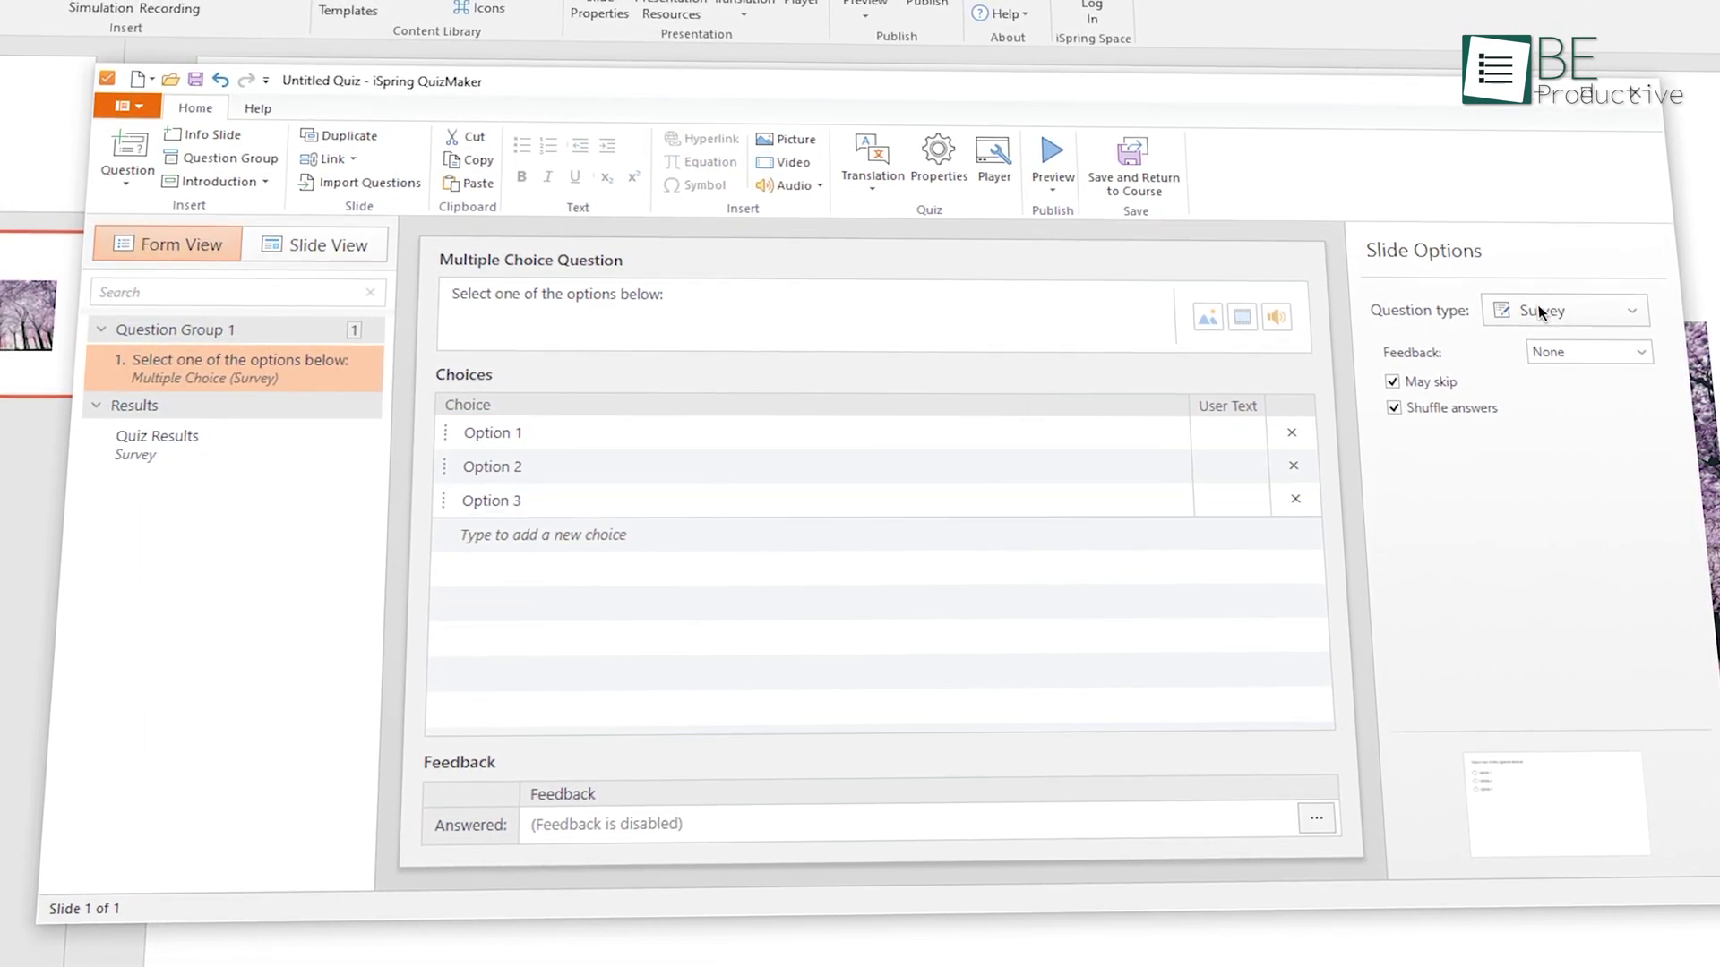
Keep Survey as the question type, type the client-project caption, and extend the clip to about nine seconds.
{"action": "left_click", "coordinate": [1557, 319]}
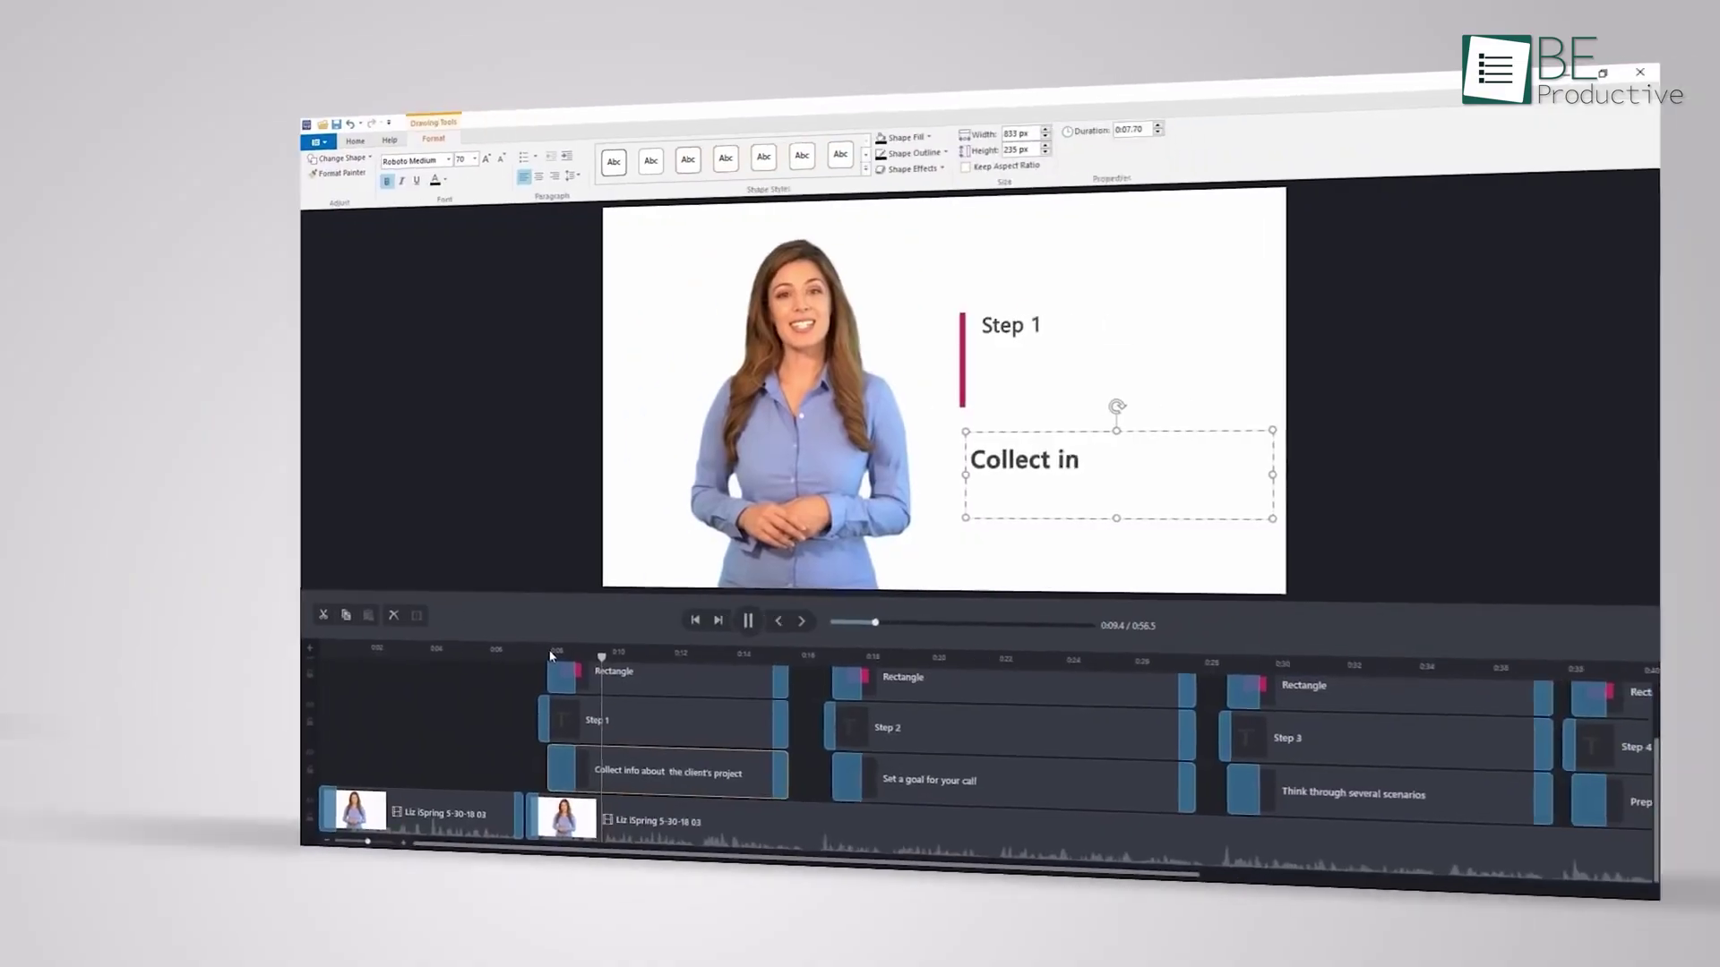
{"action": "type", "text": "ut the client's proj"}
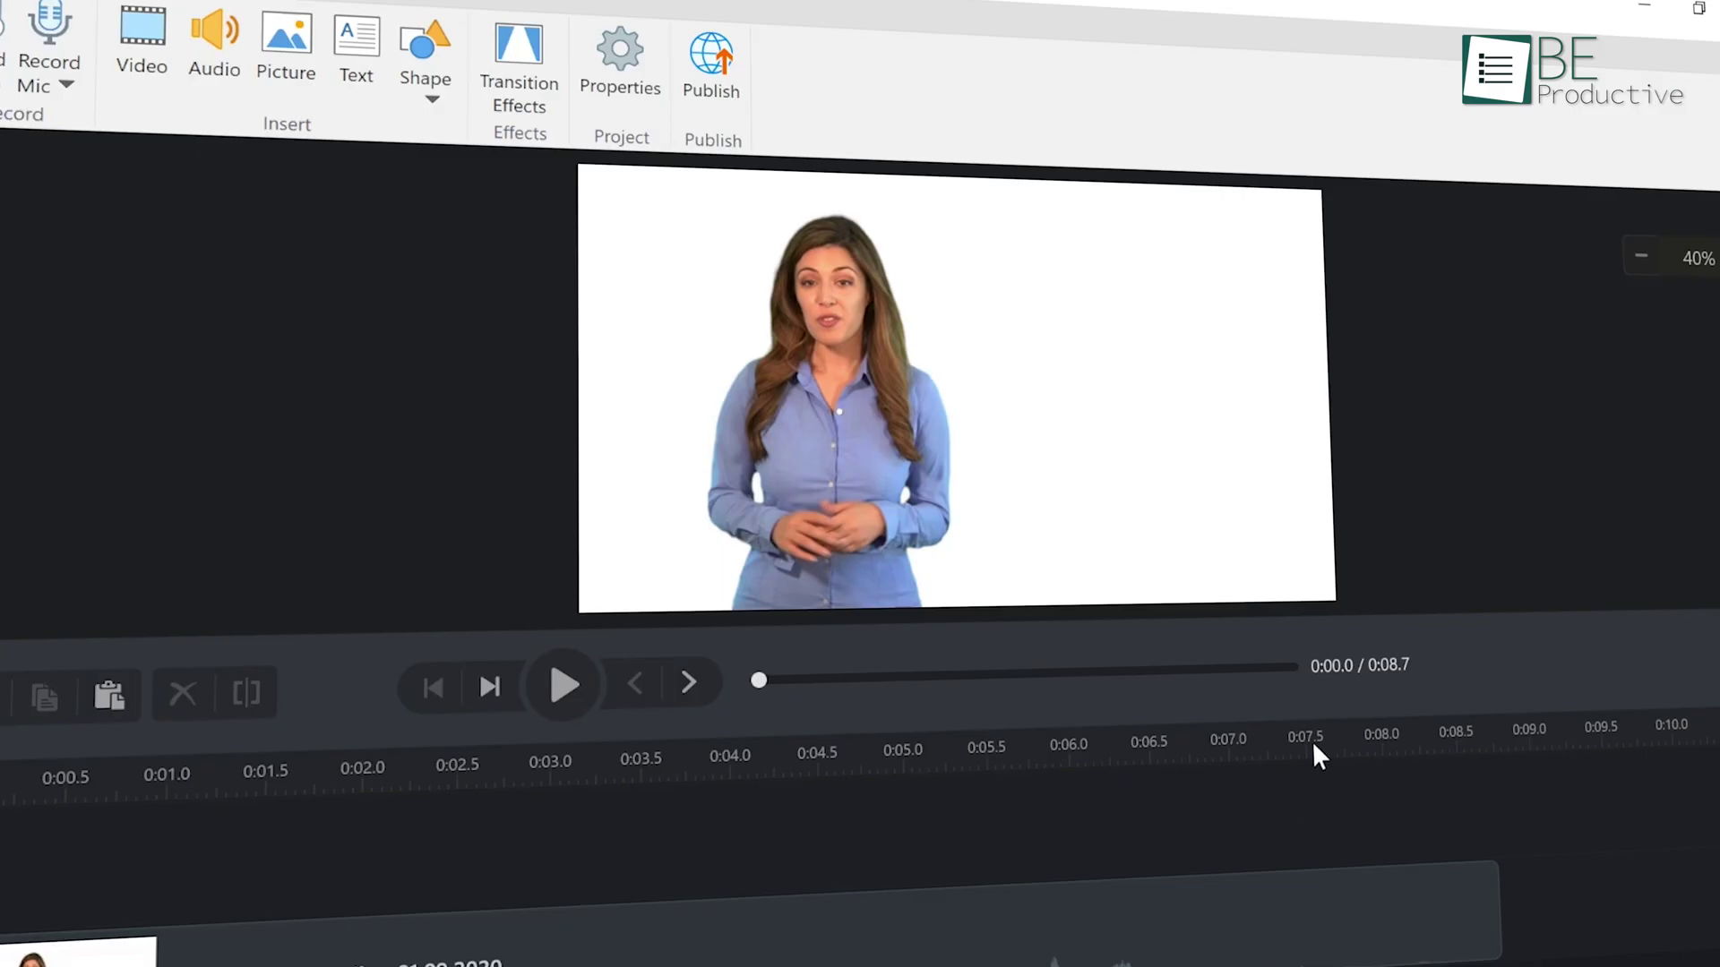
{"action": "left_click_drag", "start_coordinate": [1360, 811], "coordinate": [1522, 839]}
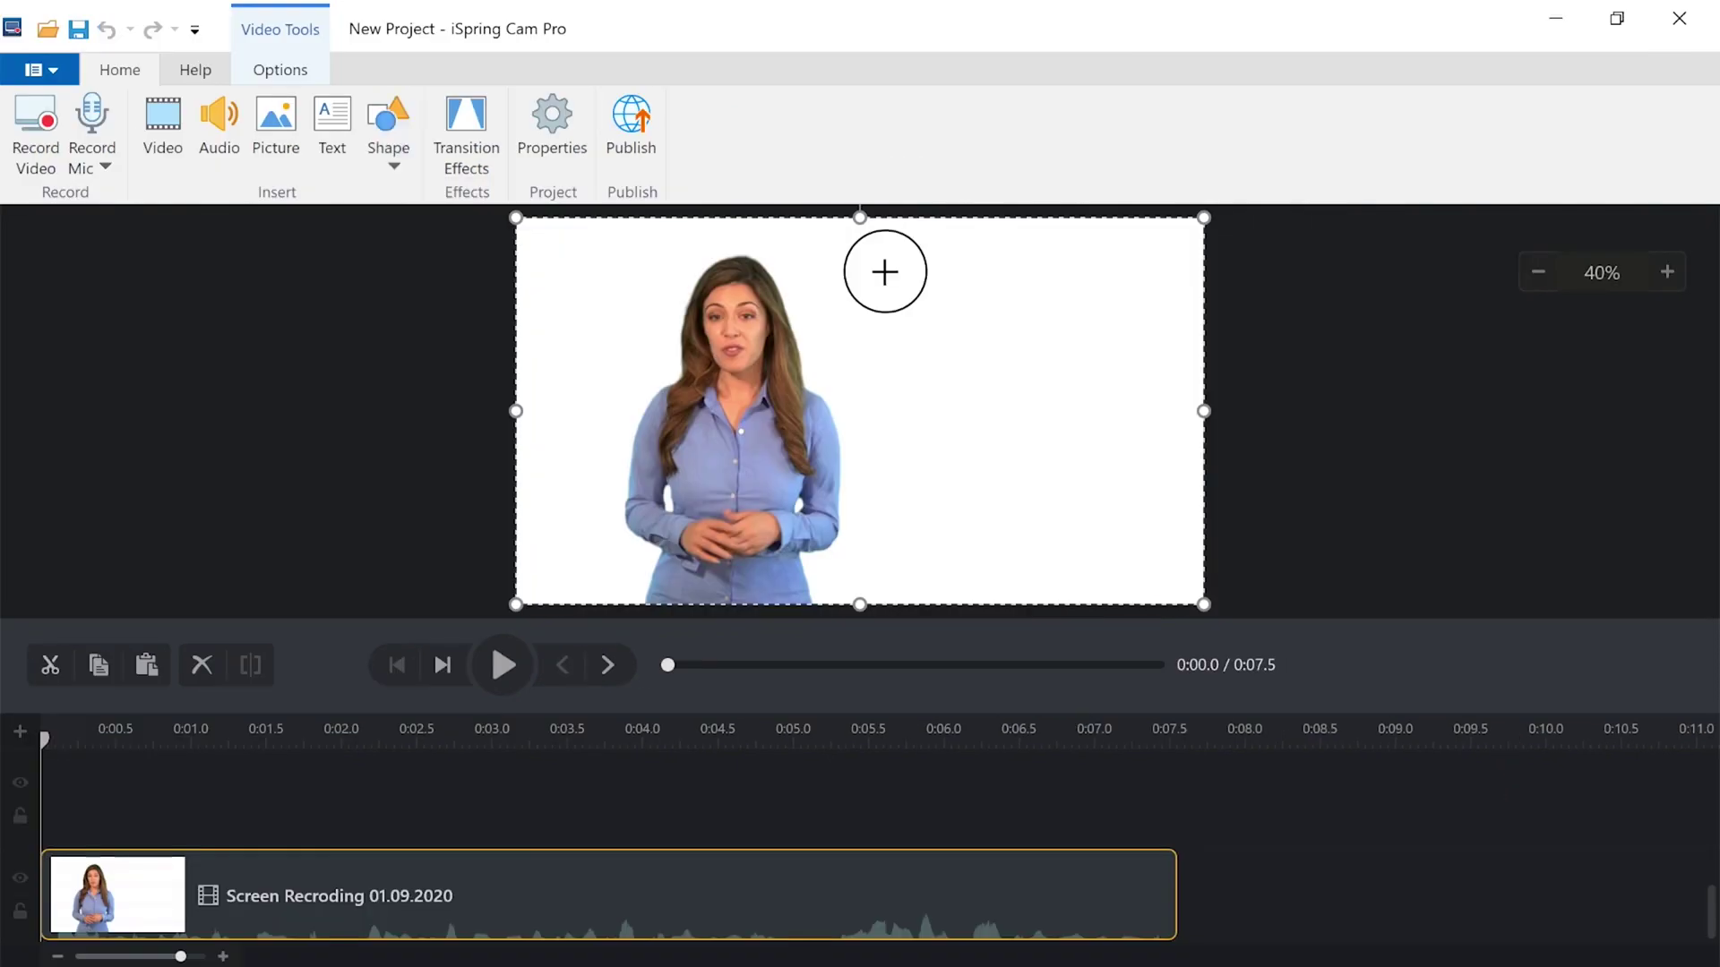
Draw a thin accent bar beside the caption, set its text size to 54, and start a new recording.
{"action": "left_click_drag", "start_coordinate": [886, 268], "coordinate": [894, 395]}
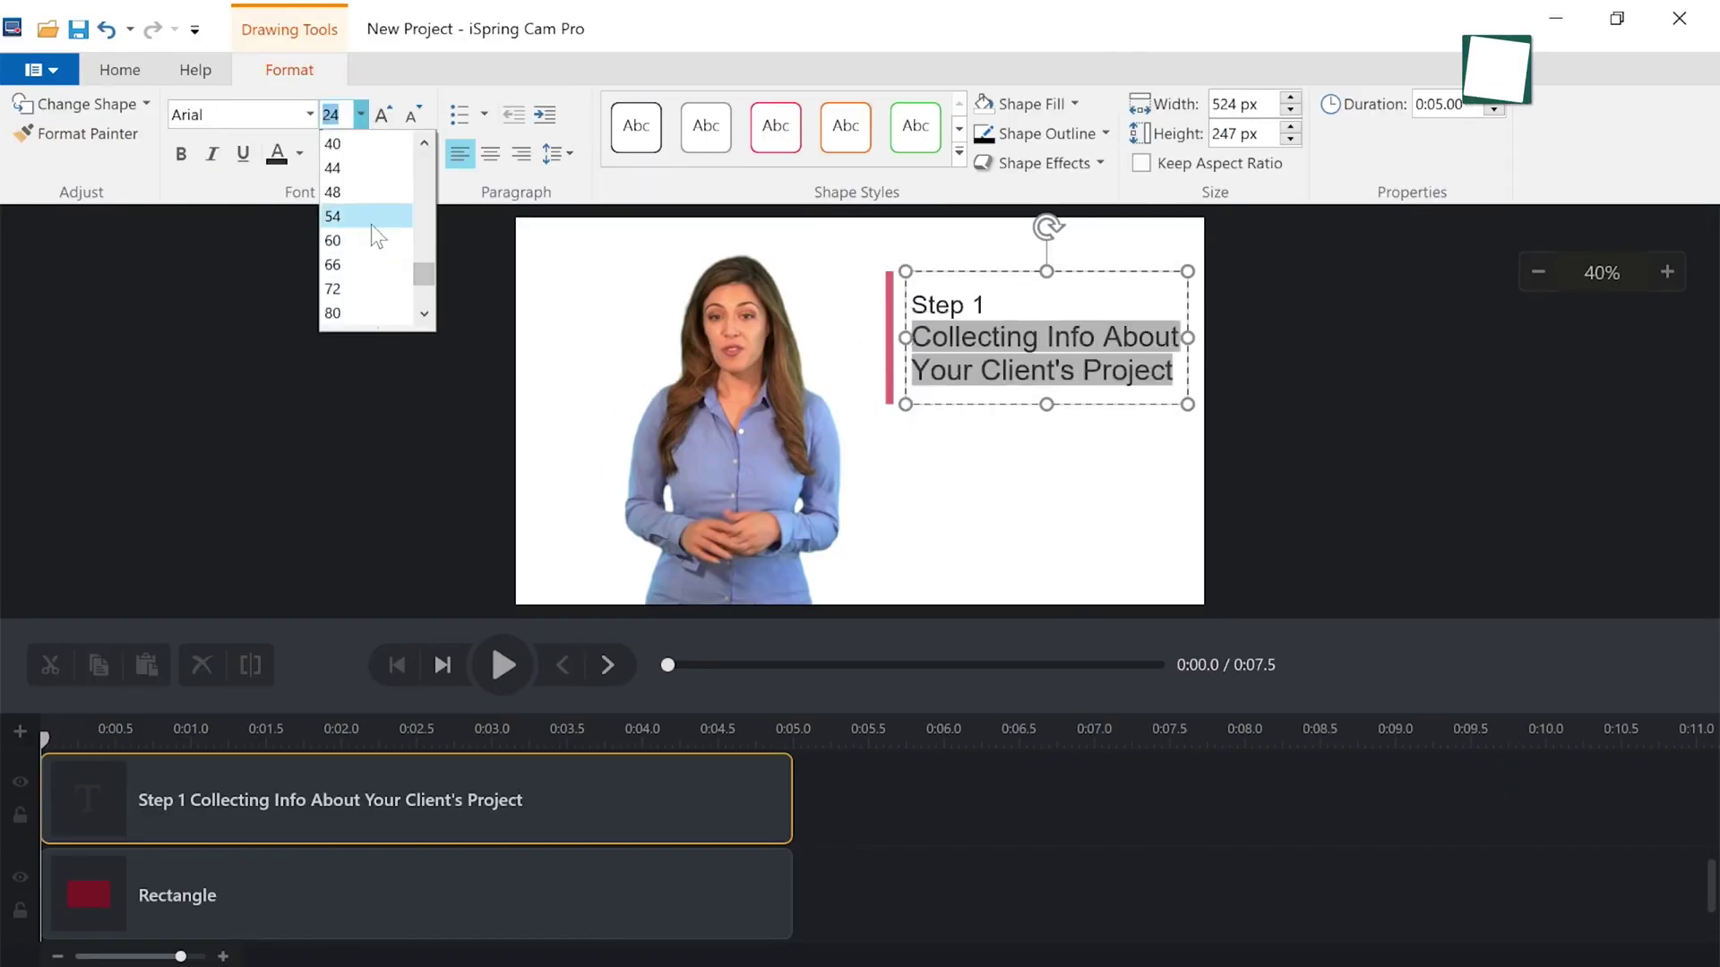
{"action": "left_click", "coordinate": [371, 224]}
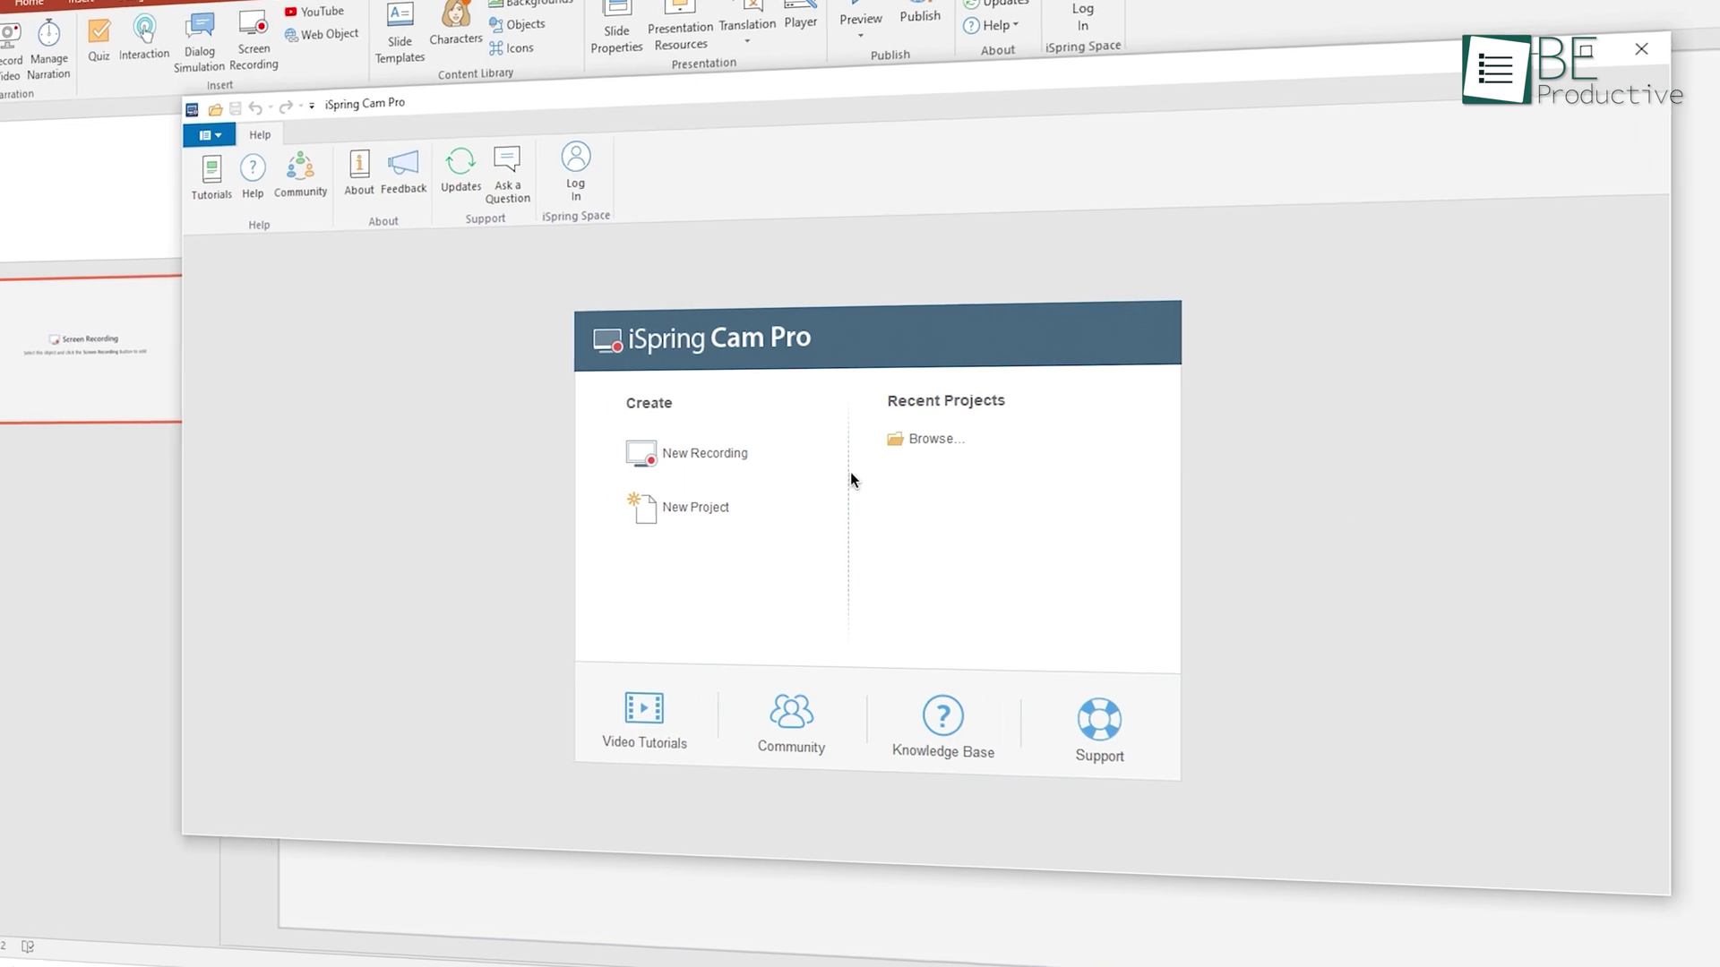
{"action": "left_click", "coordinate": [714, 454]}
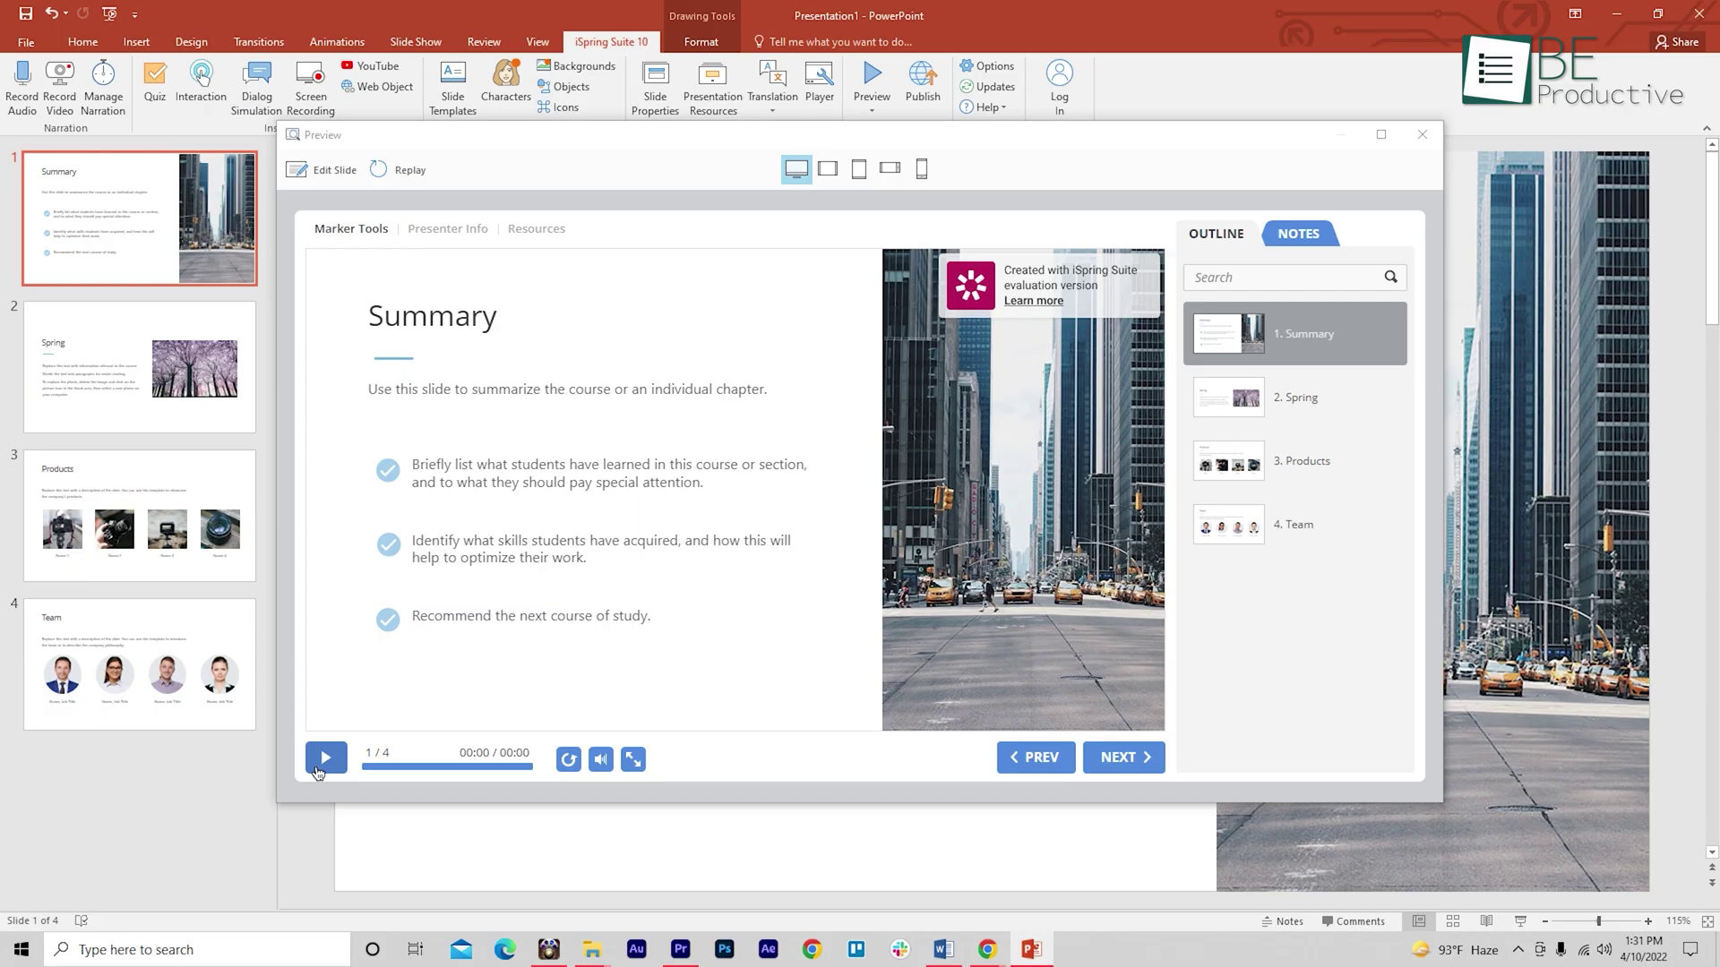
Advance the preview through the Spring and Products slides to the final Team slide.
{"action": "left_click", "coordinate": [325, 758]}
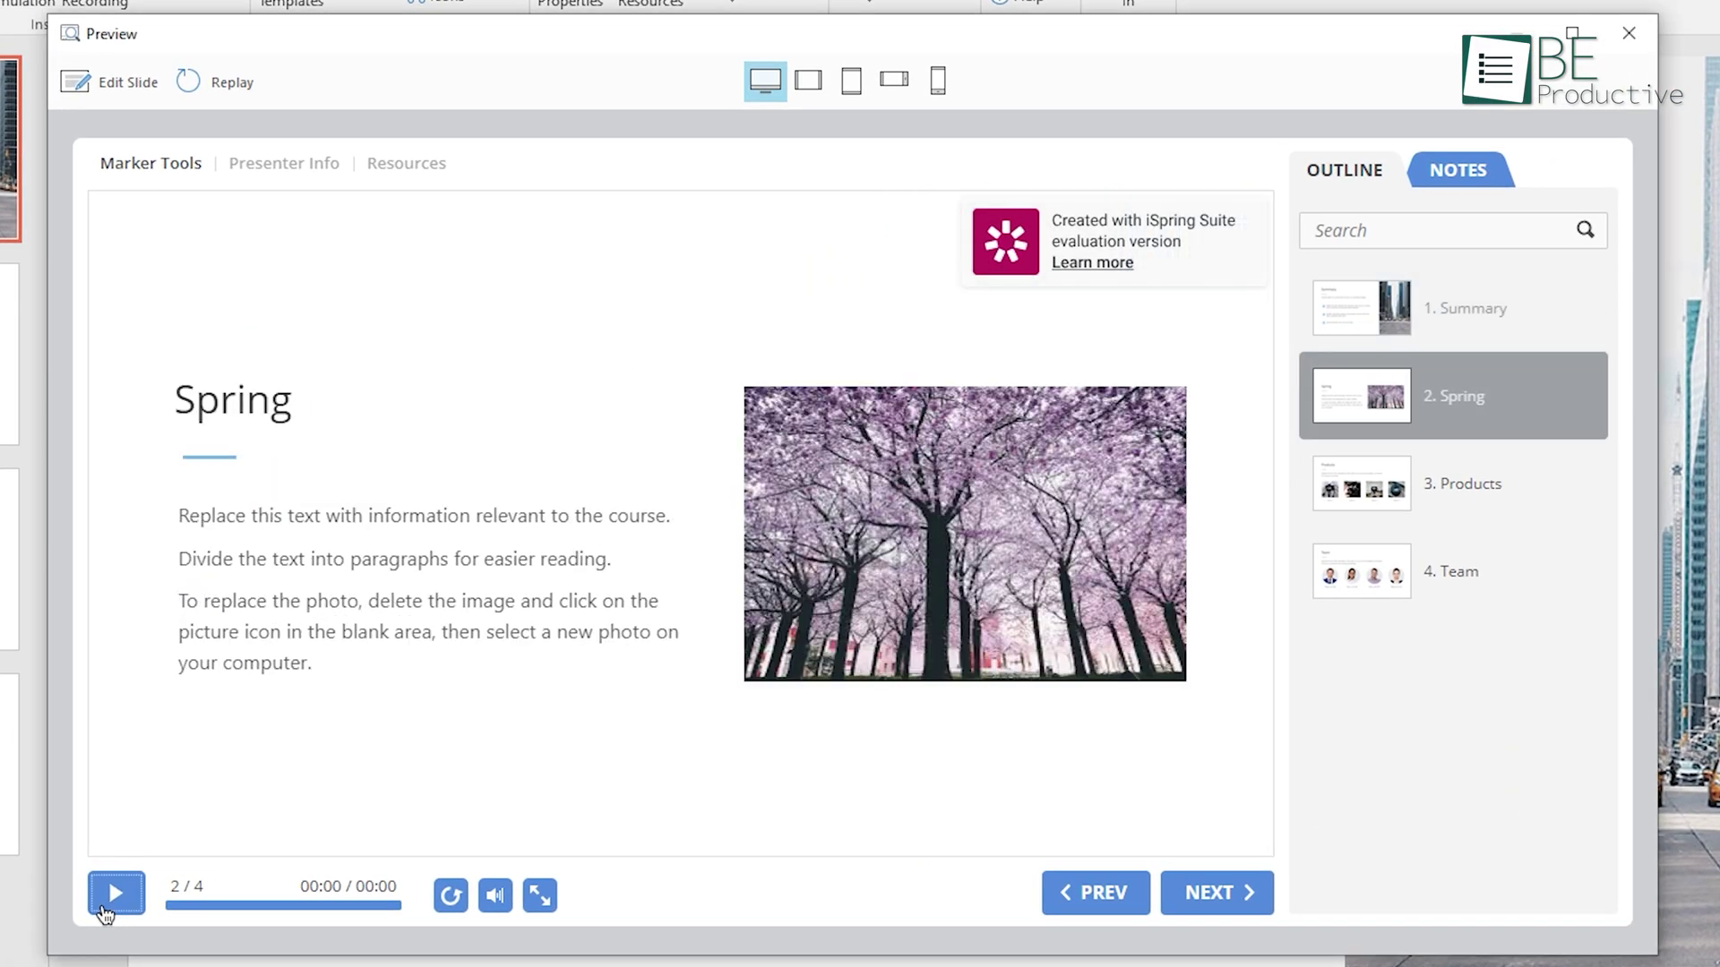
{"action": "left_click", "coordinate": [107, 910]}
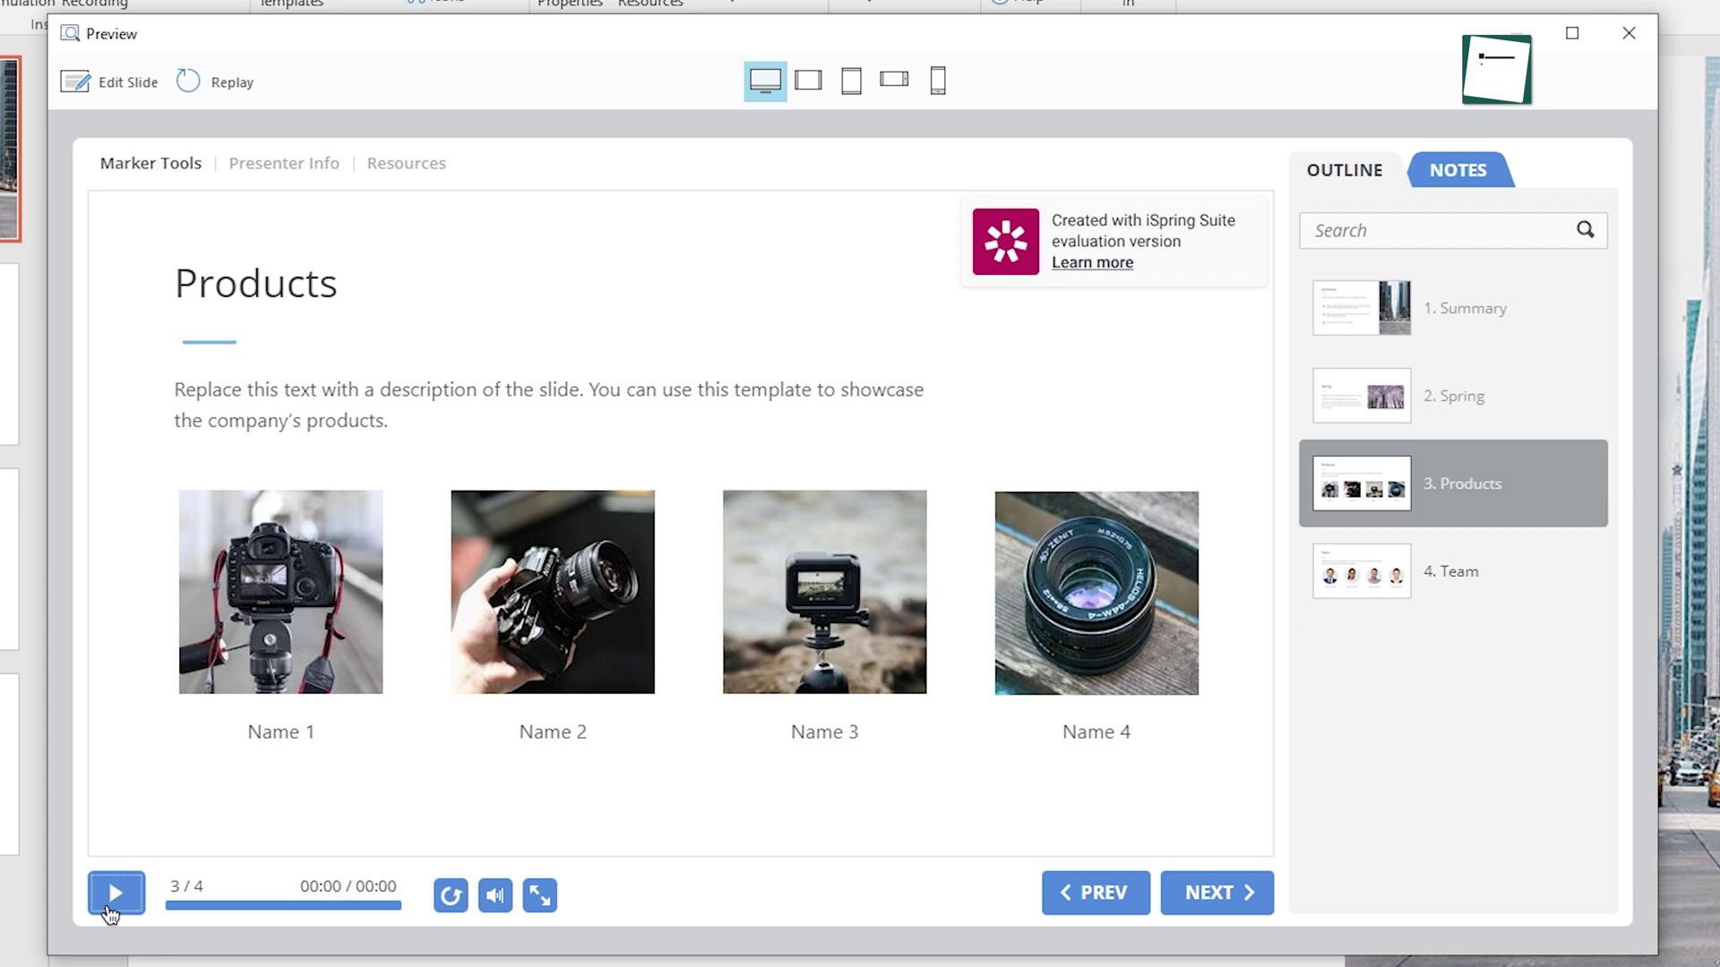
{"action": "left_click", "coordinate": [108, 909]}
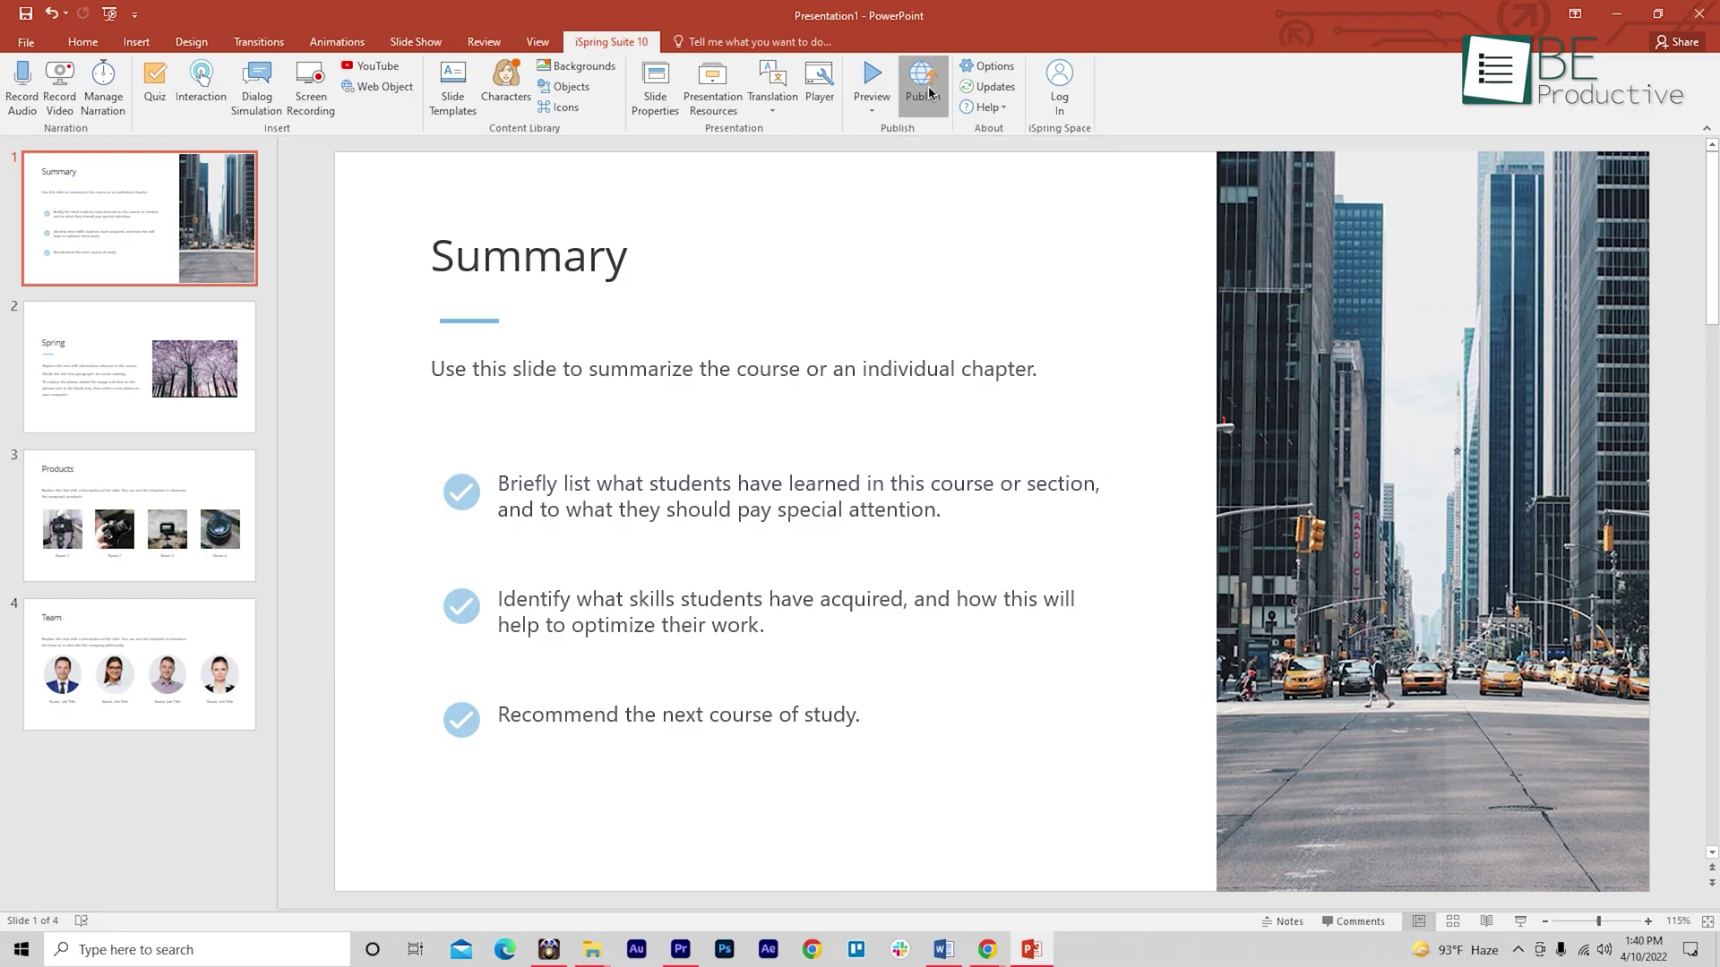
Review the My Computer, iSpring Space, iSpring Learn, LMS and YouTube publishing options.
{"action": "left_click", "coordinate": [923, 85]}
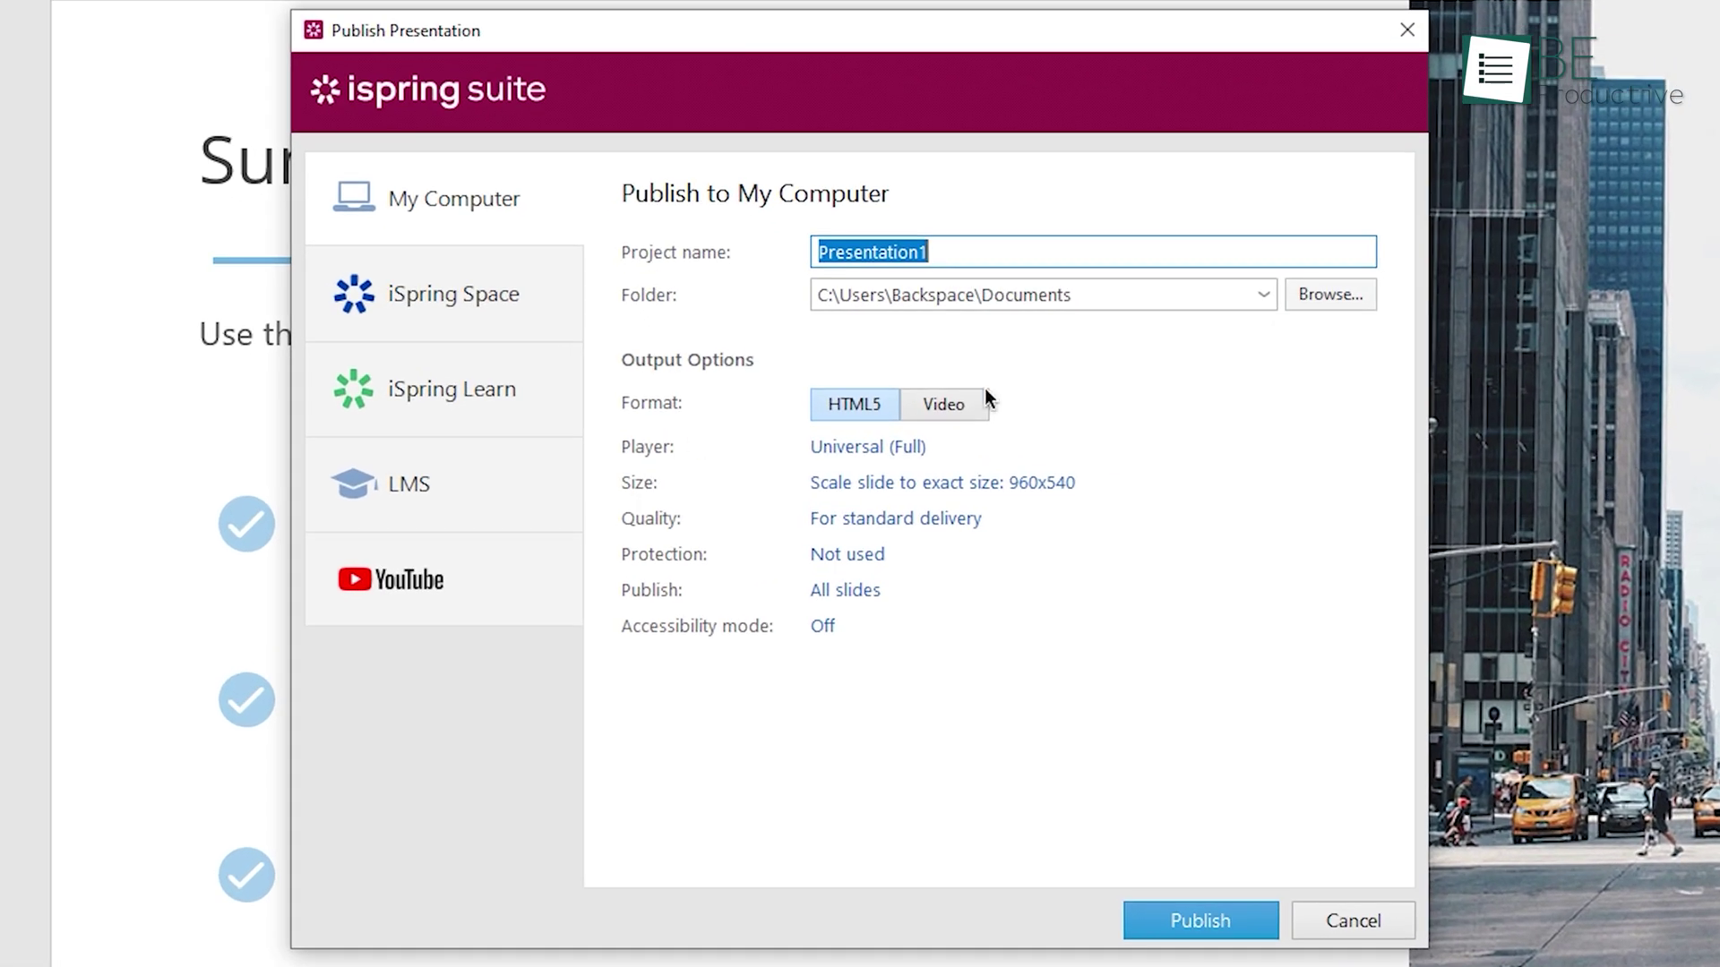
{"action": "left_click", "coordinate": [560, 317]}
{"action": "left_click", "coordinate": [565, 387]}
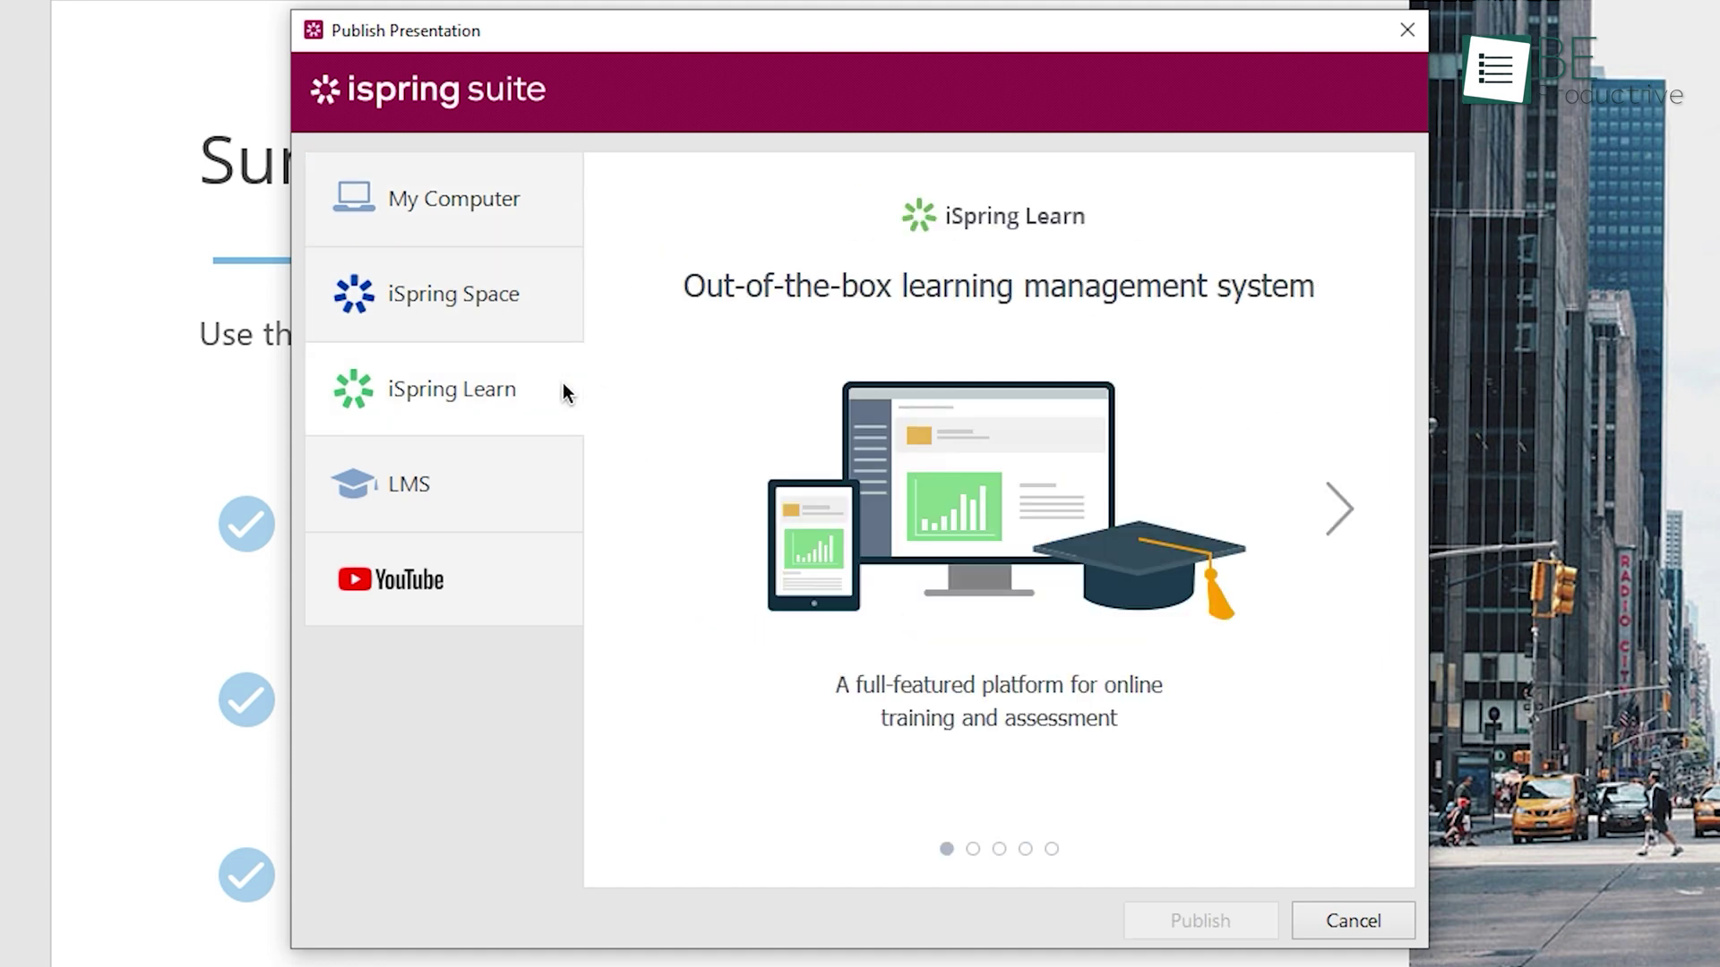
{"action": "left_click", "coordinate": [559, 460]}
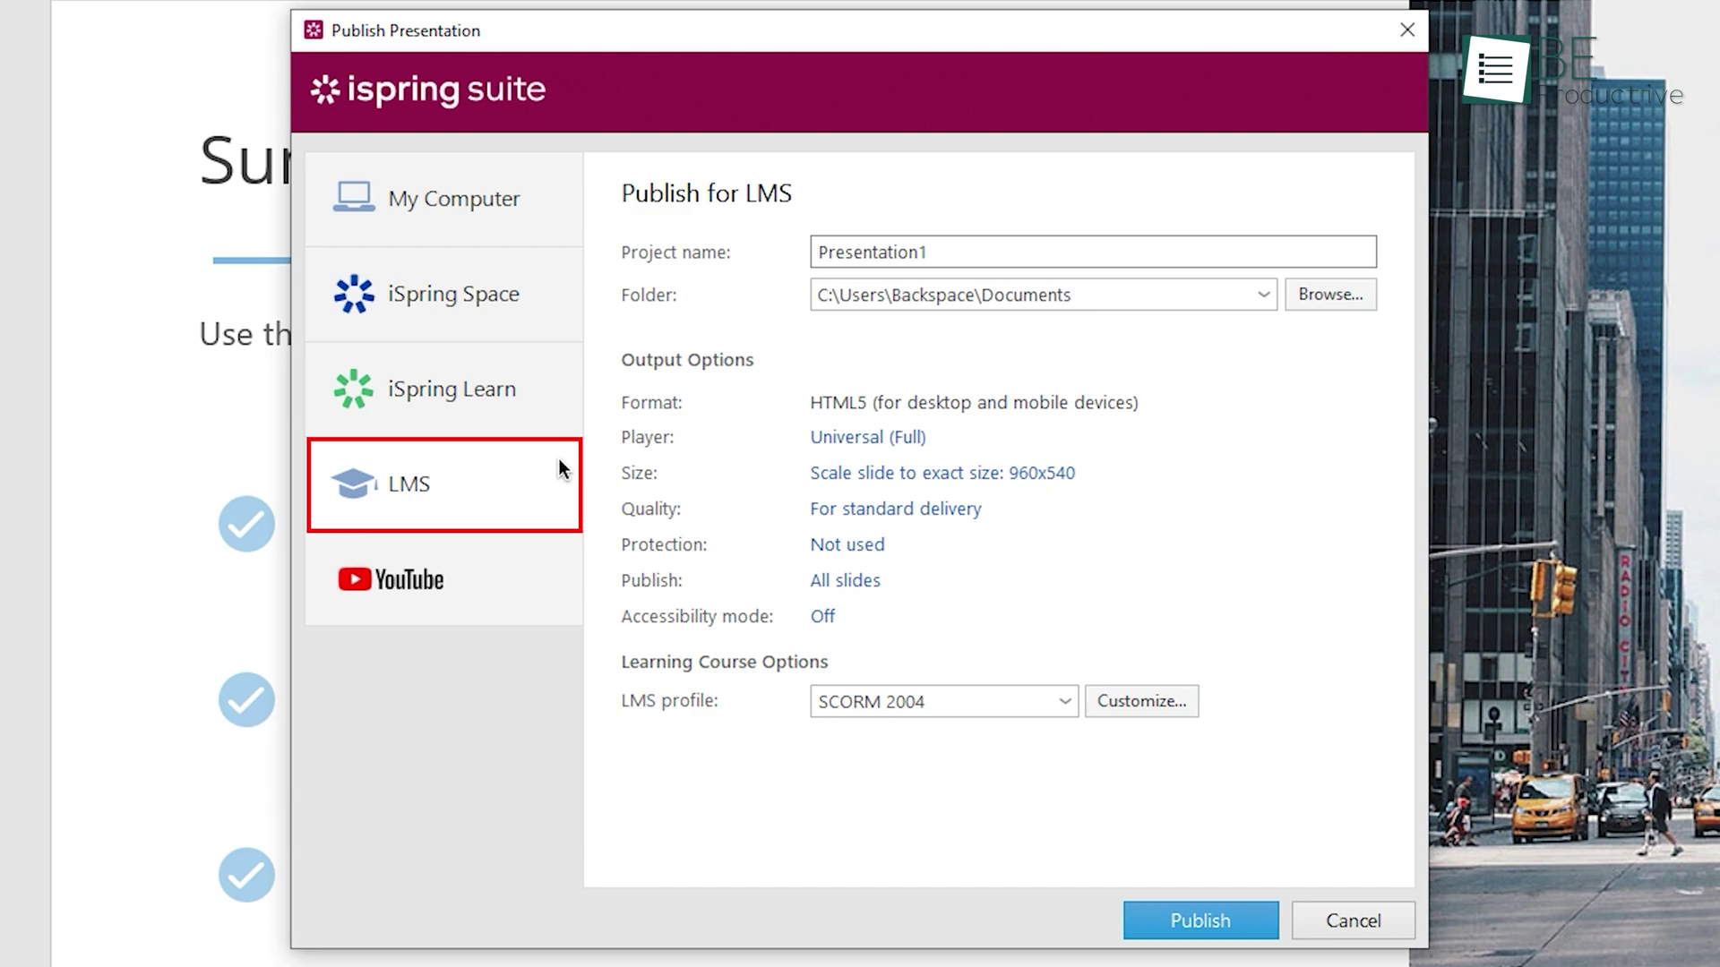
{"action": "left_click", "coordinate": [560, 582]}
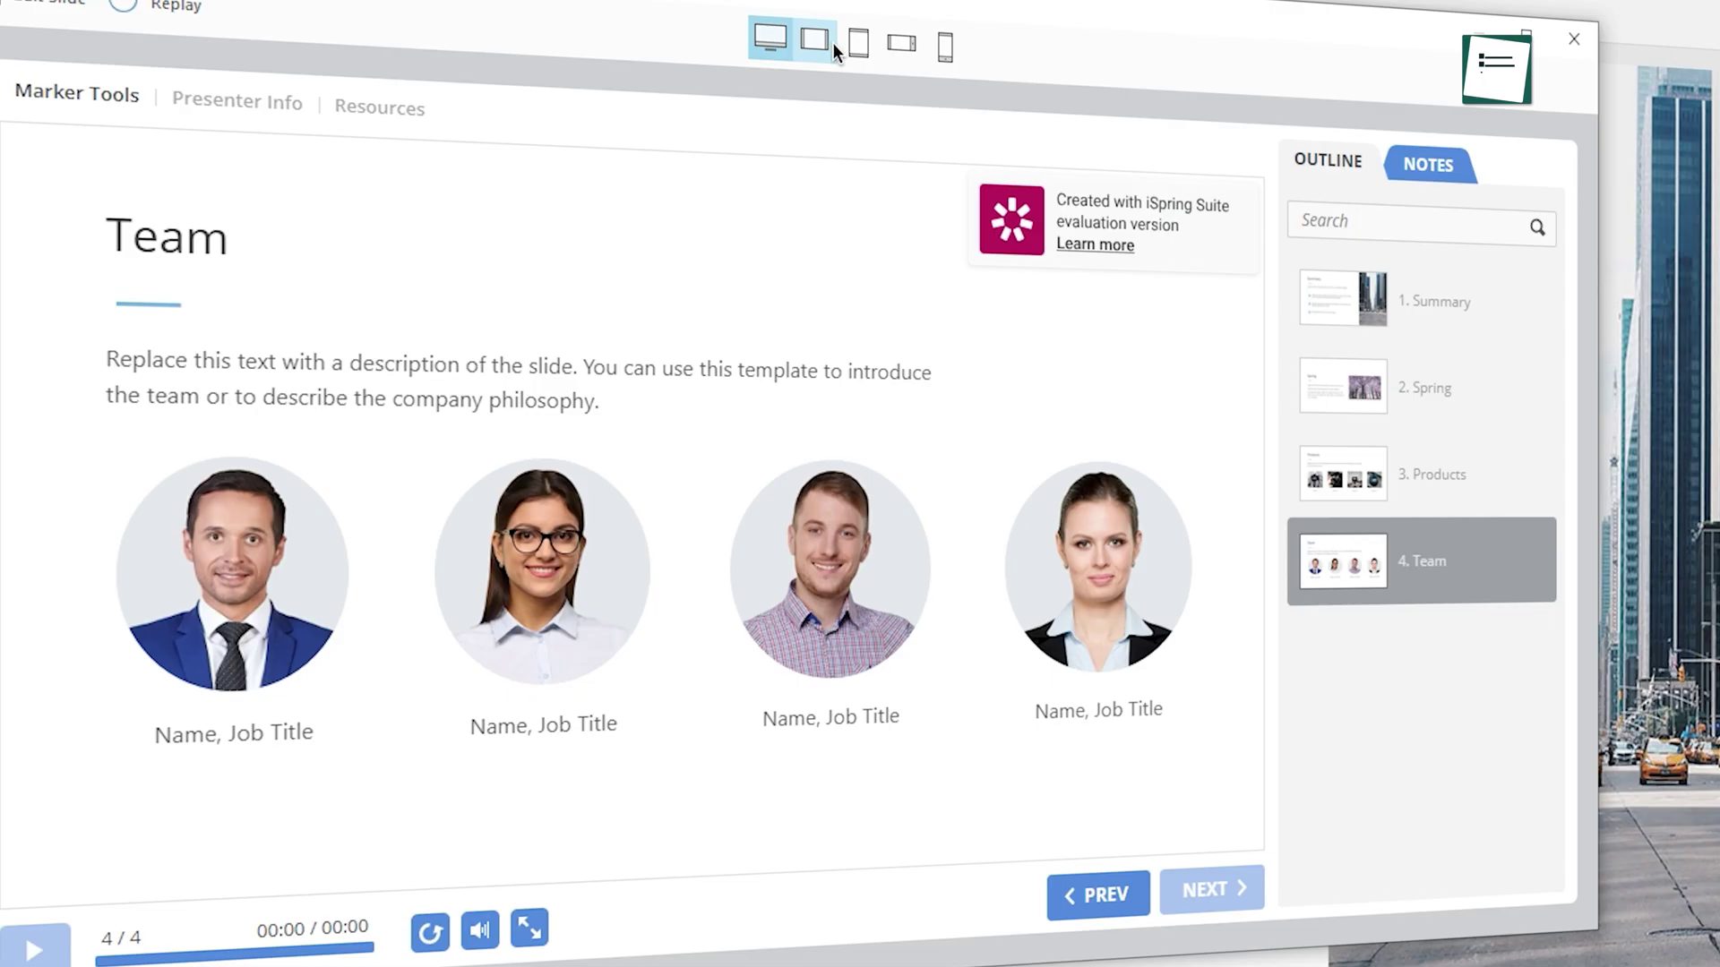
Preview the course in landscape and portrait tablet and phone layouts.
{"action": "left_click", "coordinate": [831, 43]}
{"action": "left_click", "coordinate": [860, 46]}
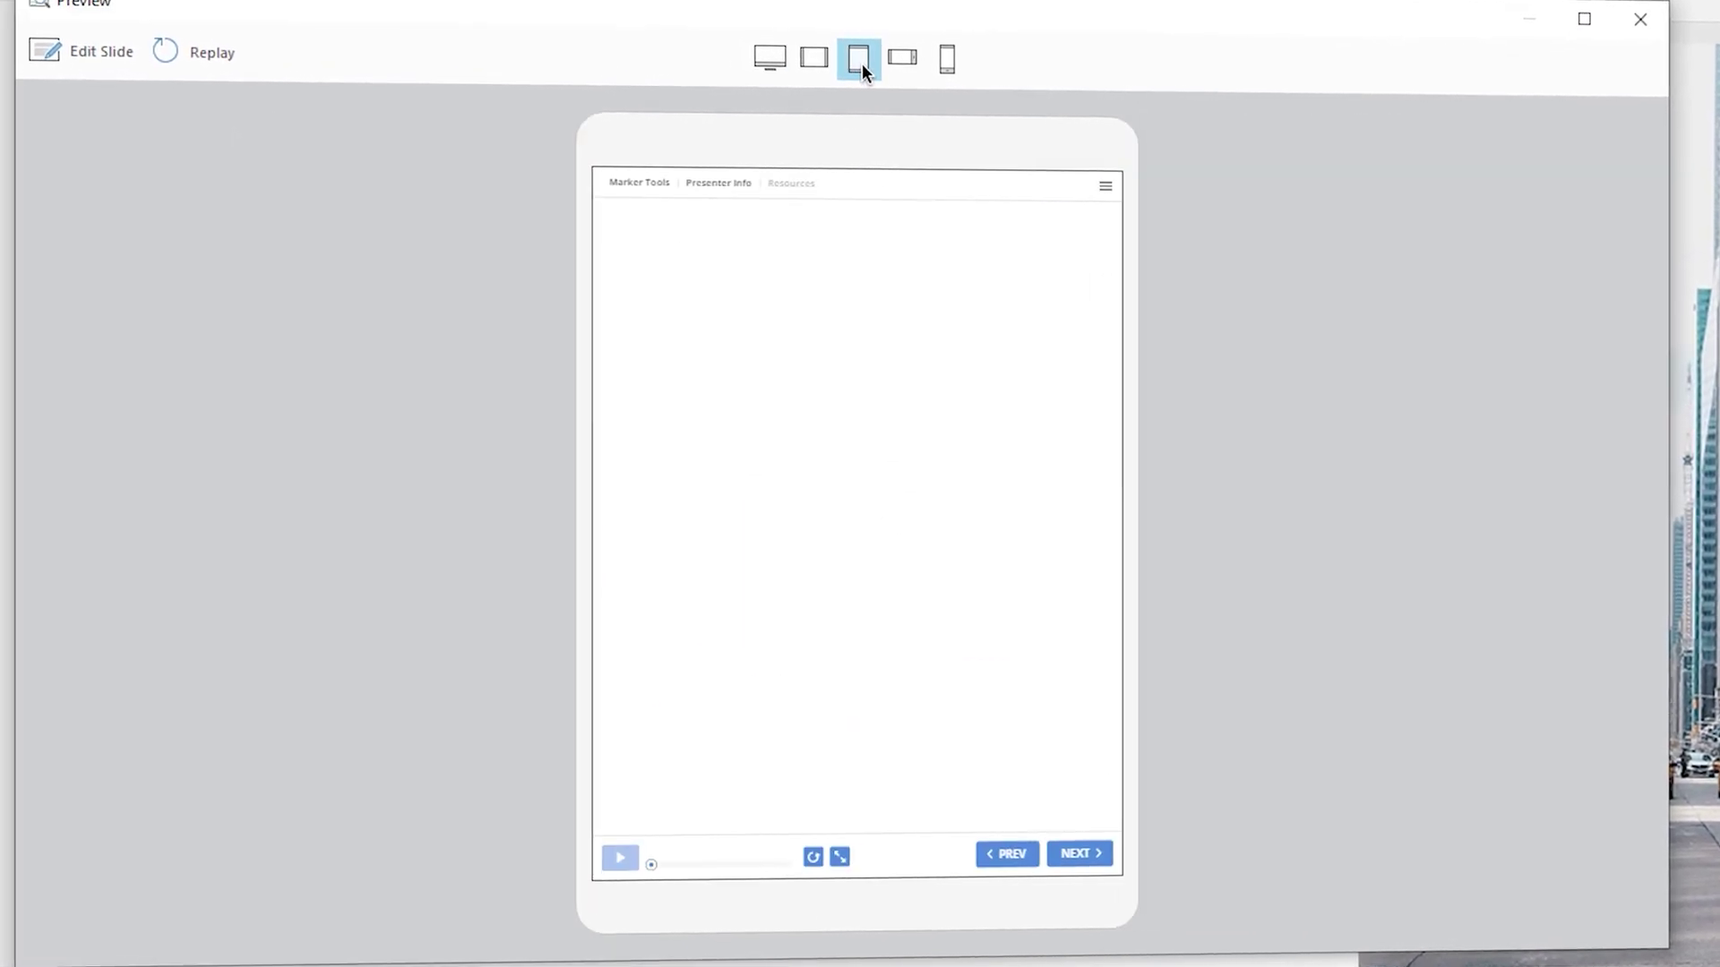
{"action": "left_click", "coordinate": [902, 58]}
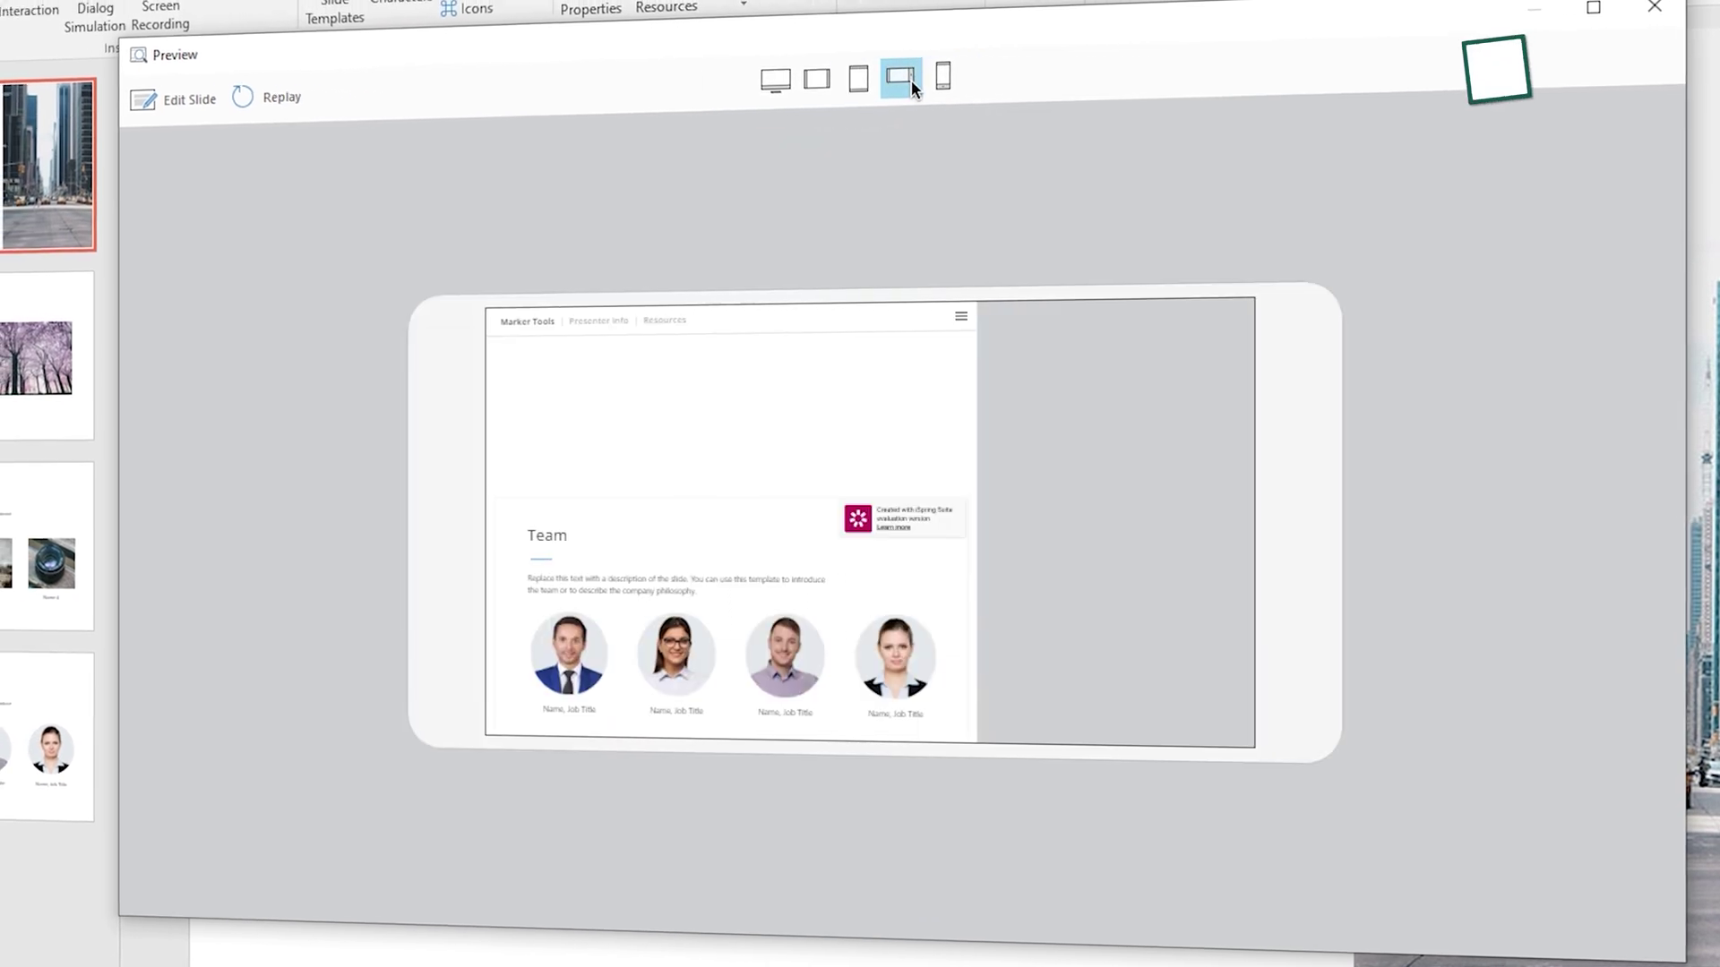
{"action": "left_click", "coordinate": [942, 77]}
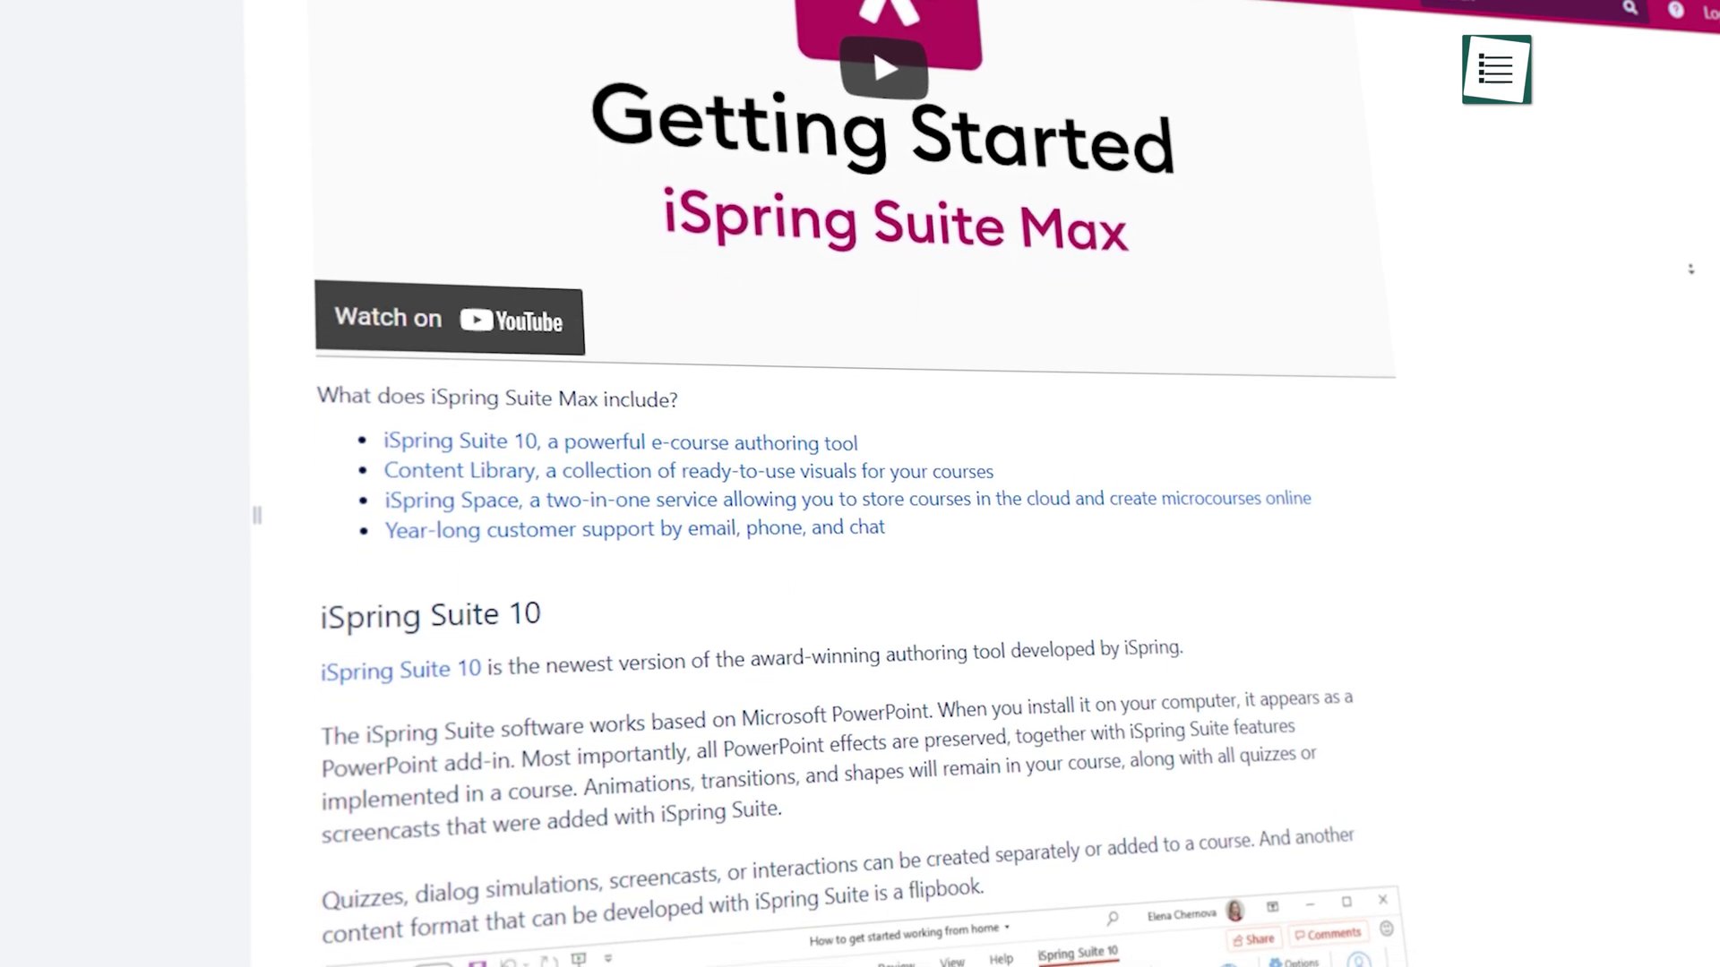
{"action": "scroll", "coordinate": [851, 537], "scroll_direction": "down", "scroll_amount": 2}
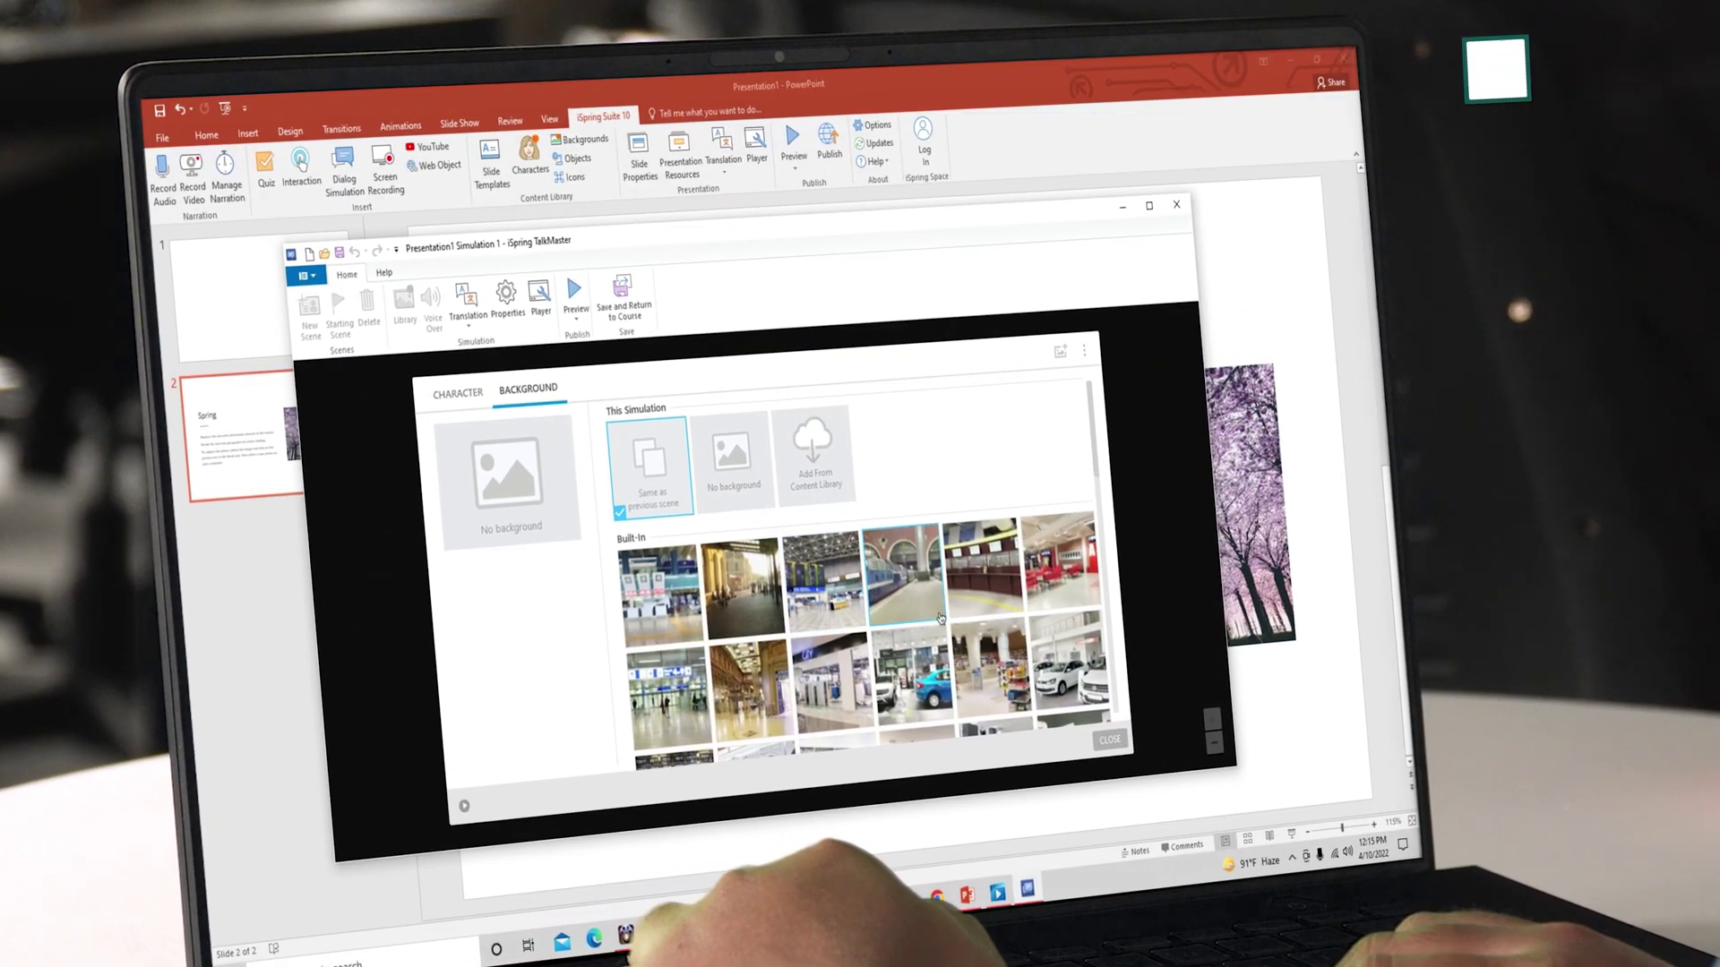
Choose the car showroom thumbnail as the TalkMaster dialog scene's background.
{"action": "left_click", "coordinate": [911, 678]}
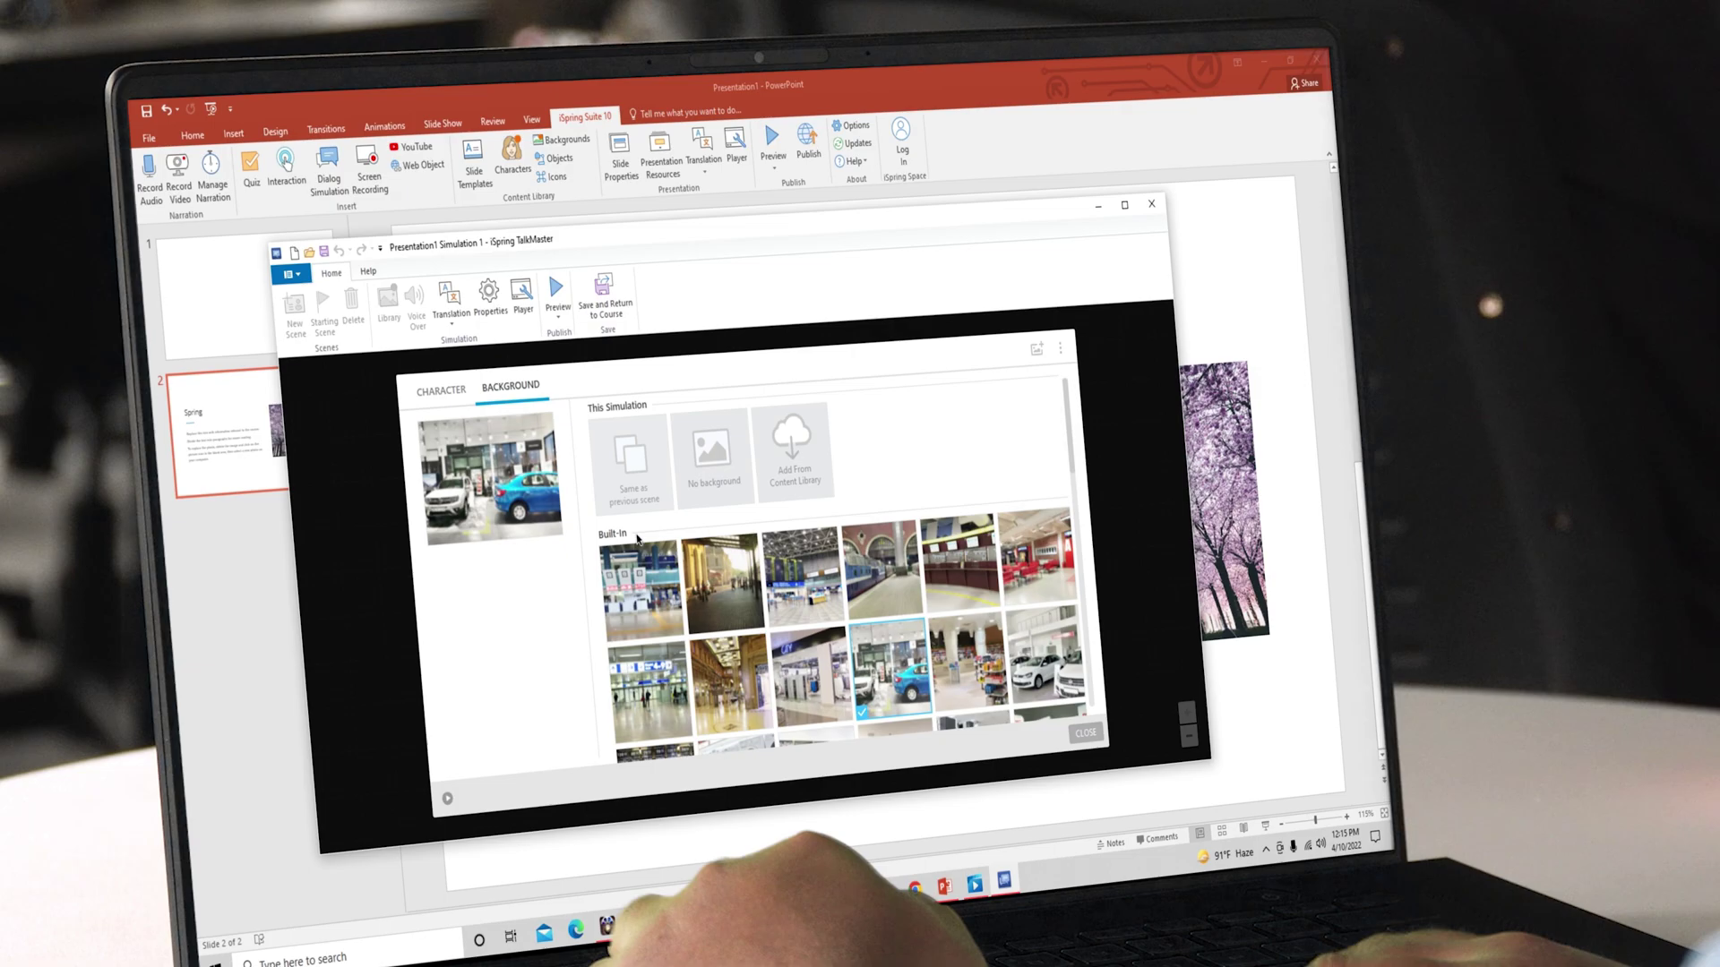